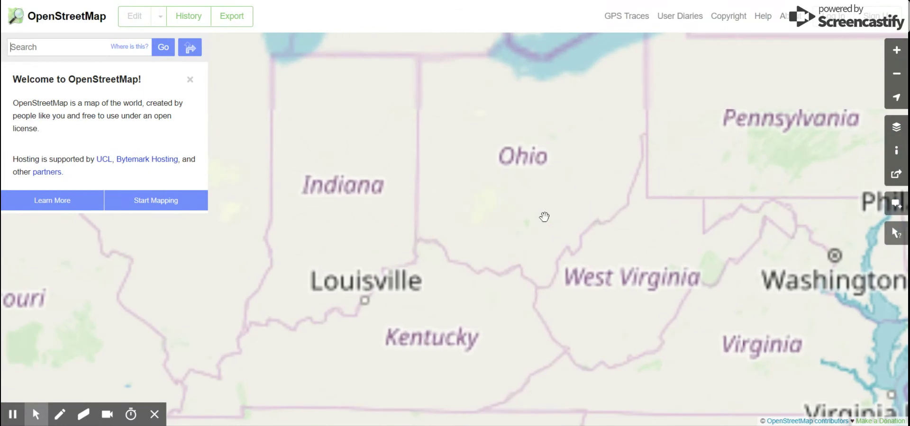
- Locate the golf course north of Western Avenue in Chillicothe, Ohio, on the map
{"action": "scroll", "coordinate": [506, 251], "scroll_direction": "up", "scroll_amount": 3}
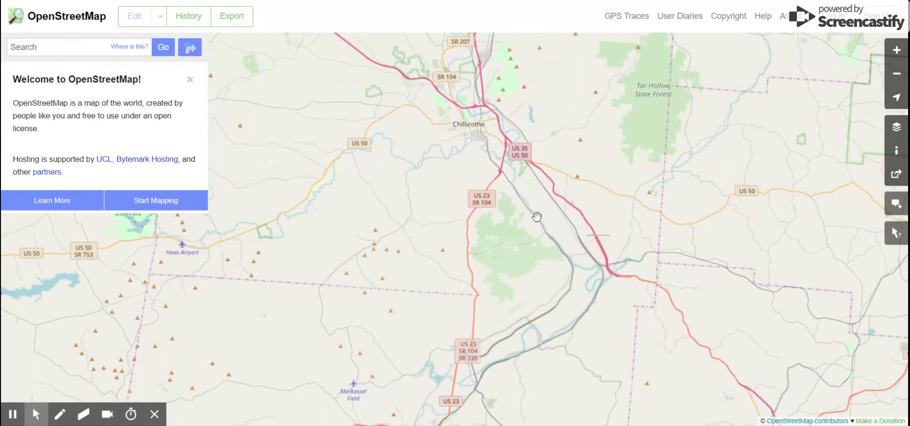
{"action": "left_click_drag", "start_coordinate": [481, 123], "coordinate": [491, 226]}
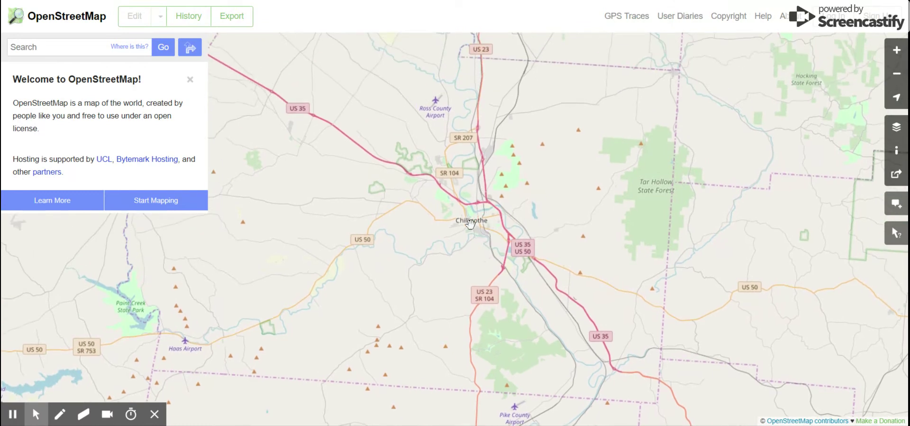
{"action": "scroll", "coordinate": [474, 226], "scroll_direction": "up", "scroll_amount": 2}
{"action": "scroll", "coordinate": [470, 225], "scroll_direction": "up", "scroll_amount": 1}
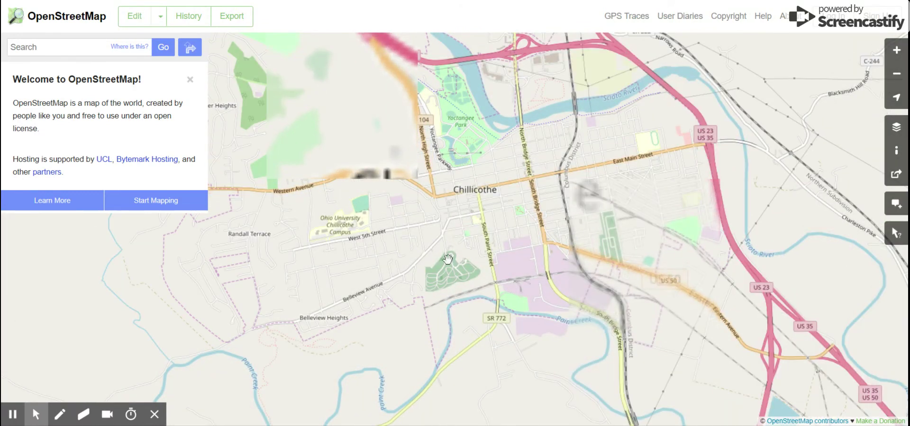
{"action": "scroll", "coordinate": [280, 155], "scroll_direction": "up", "scroll_amount": 2}
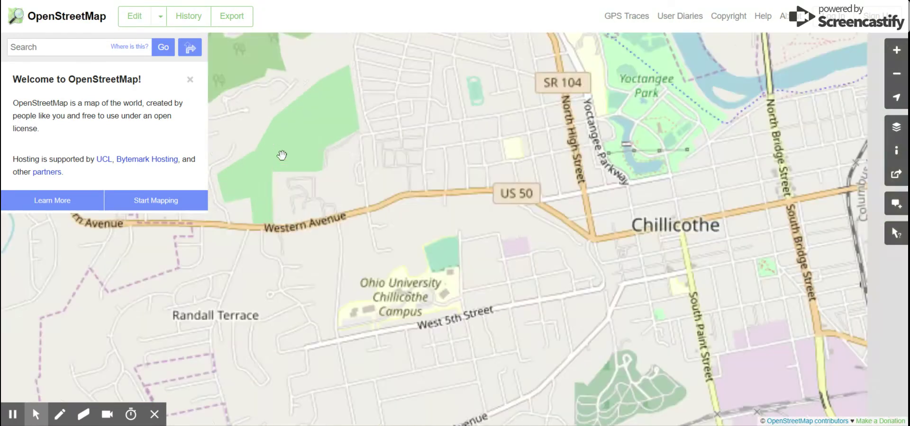
{"action": "left_click_drag", "start_coordinate": [304, 140], "coordinate": [488, 209]}
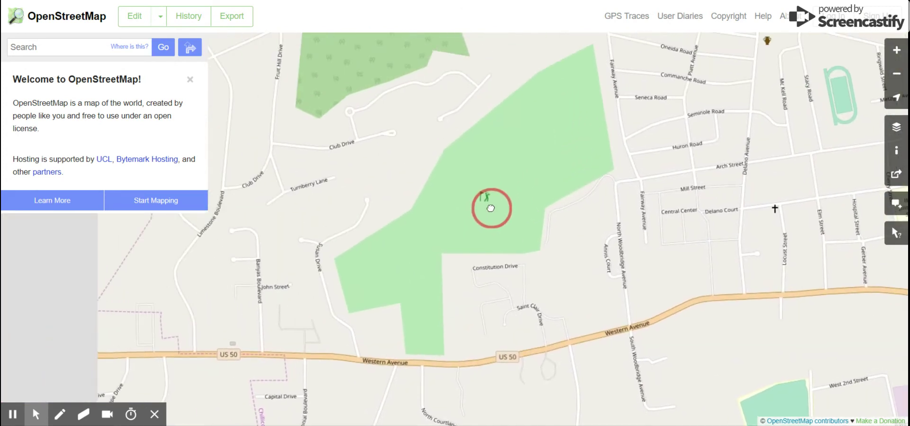
{"action": "scroll", "coordinate": [473, 220], "scroll_direction": "up", "scroll_amount": 1}
{"action": "scroll", "coordinate": [497, 196], "scroll_direction": "down", "scroll_amount": 1}
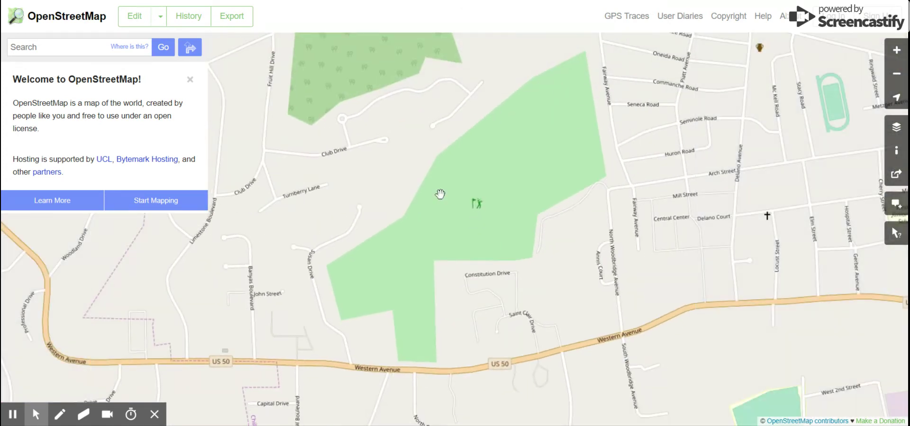
- Log in to the account and start editing the golf course area in the iD editor, skipping the walkthrough
{"action": "left_click", "coordinate": [895, 127]}
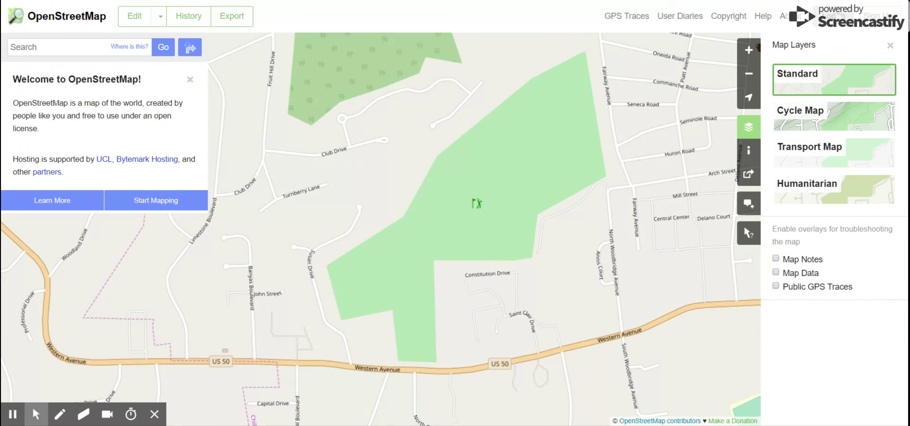
{"action": "left_click", "coordinate": [837, 15]}
{"action": "left_click", "coordinate": [236, 235]}
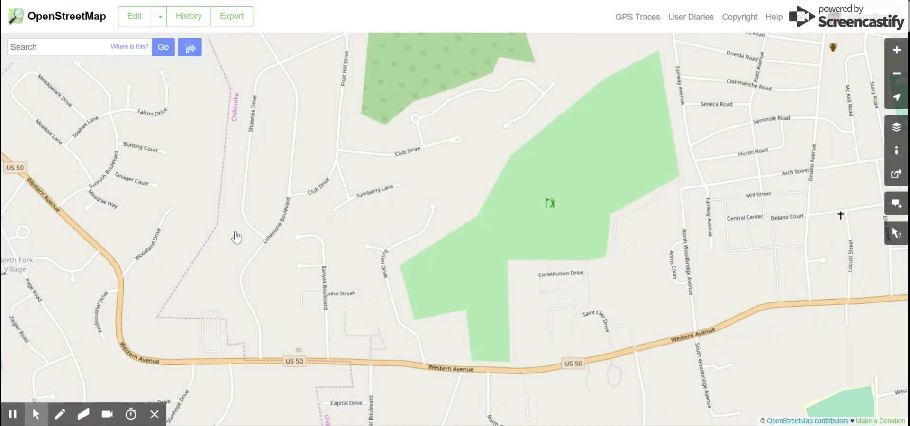
{"action": "left_click", "coordinate": [137, 16]}
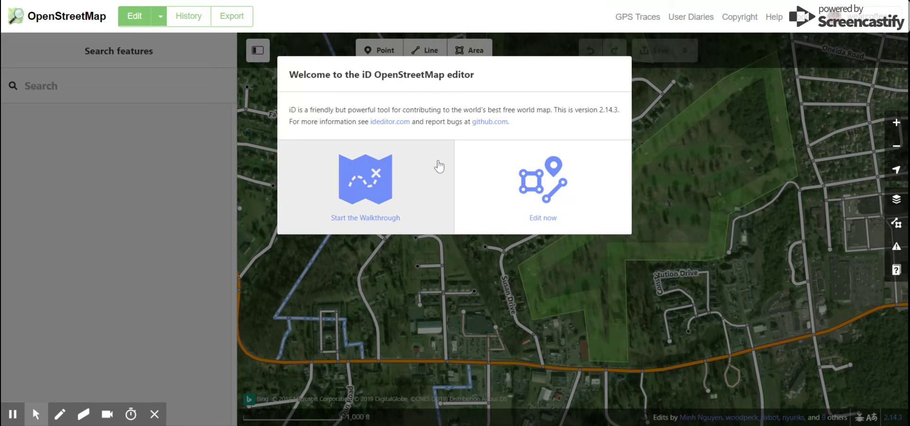
{"action": "left_click", "coordinate": [552, 166]}
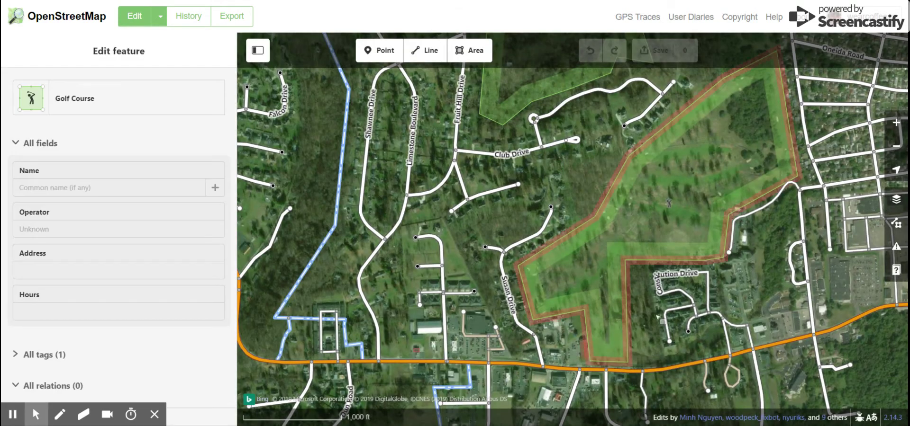
- Change the golf course's background imagery to Esri World Imagery (Clarity) Beta
{"action": "left_click_drag", "start_coordinate": [690, 187], "coordinate": [483, 177]}
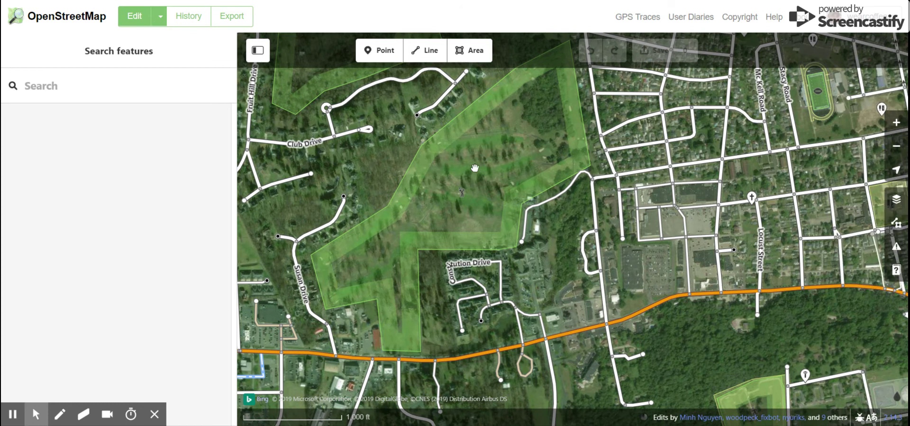
{"action": "left_click_drag", "start_coordinate": [495, 118], "coordinate": [487, 178]}
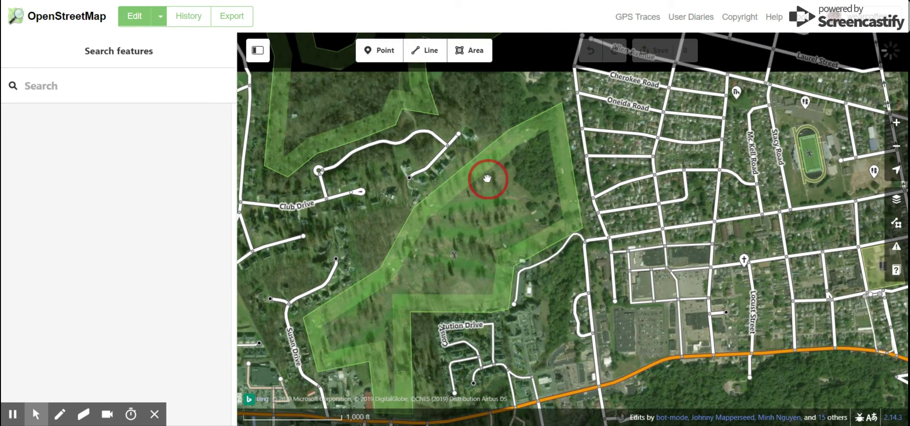
{"action": "scroll", "coordinate": [470, 251], "scroll_direction": "up", "scroll_amount": 5}
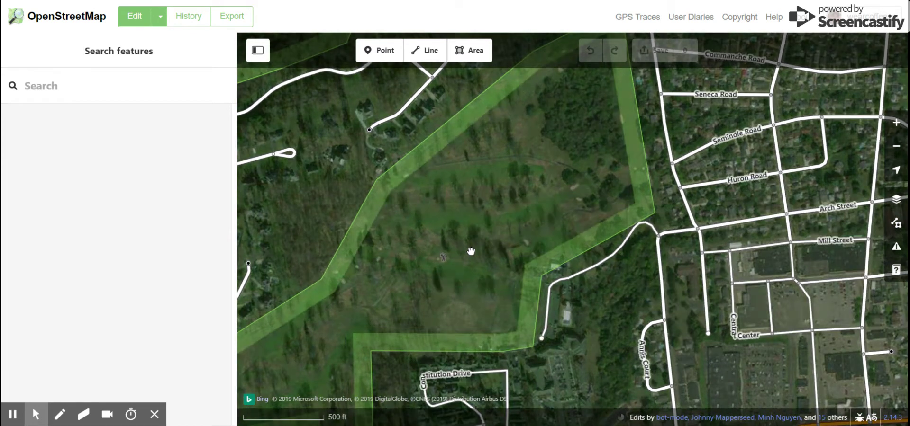
{"action": "scroll", "coordinate": [470, 251], "scroll_direction": "up", "scroll_amount": 3}
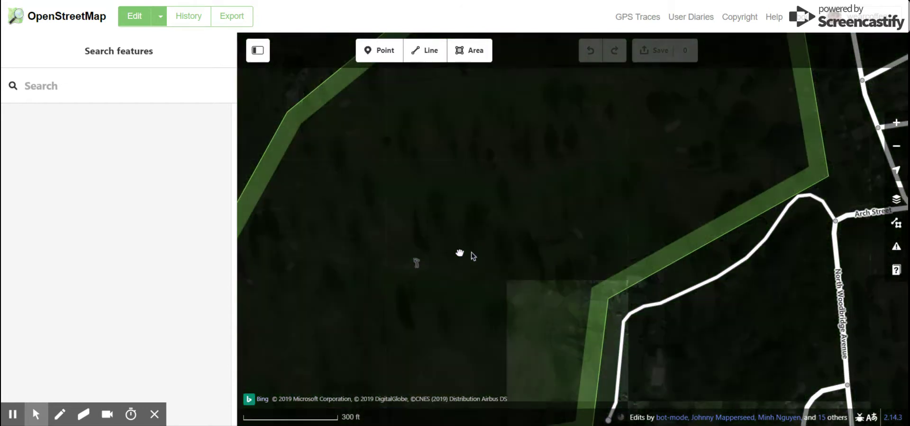
{"action": "left_click", "coordinate": [897, 202]}
{"action": "left_click_drag", "start_coordinate": [730, 210], "coordinate": [732, 211]}
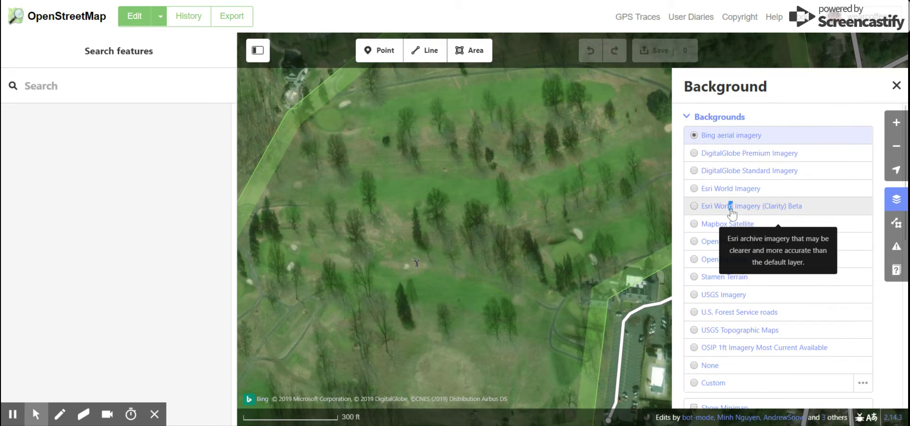
{"action": "left_click", "coordinate": [693, 208]}
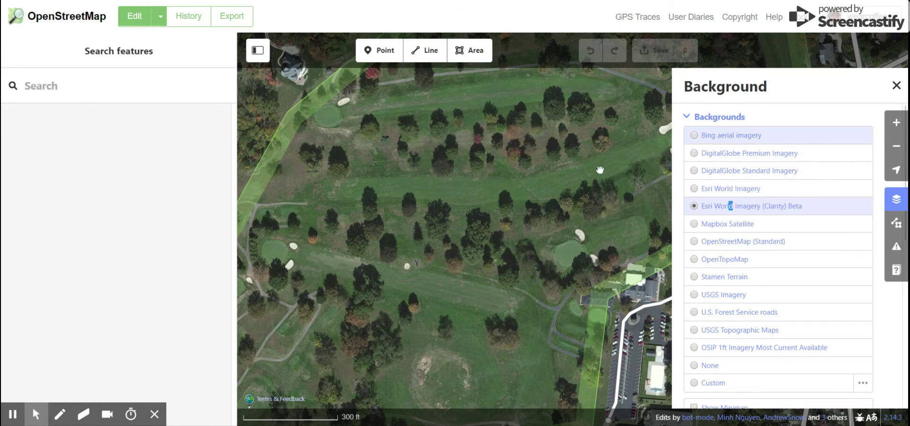
{"action": "left_click", "coordinate": [896, 85]}
- Examine the golf course's layout in the new imagery, ending at the tee area beside the clubhouse parking lot
{"action": "left_click_drag", "start_coordinate": [530, 212], "coordinate": [720, 113]}
{"action": "left_click_drag", "start_coordinate": [422, 237], "coordinate": [394, 250]}
{"action": "left_click_drag", "start_coordinate": [641, 212], "coordinate": [491, 359]}
{"action": "left_click_drag", "start_coordinate": [586, 152], "coordinate": [497, 173]}
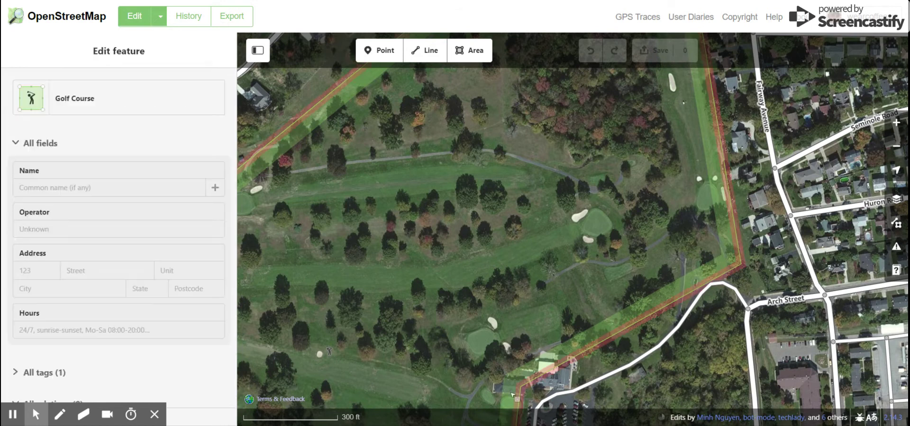
{"action": "left_click_drag", "start_coordinate": [650, 167], "coordinate": [619, 119]}
{"action": "left_click_drag", "start_coordinate": [522, 198], "coordinate": [638, 117]}
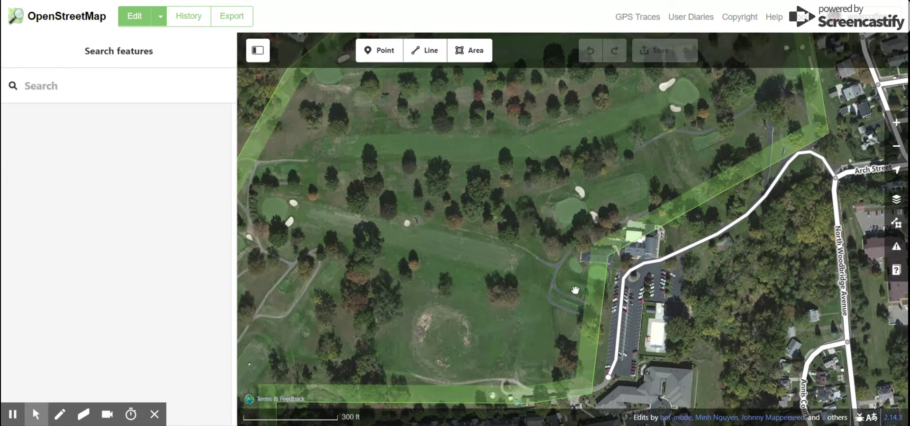
{"action": "scroll", "coordinate": [575, 291], "scroll_direction": "up", "scroll_amount": 5}
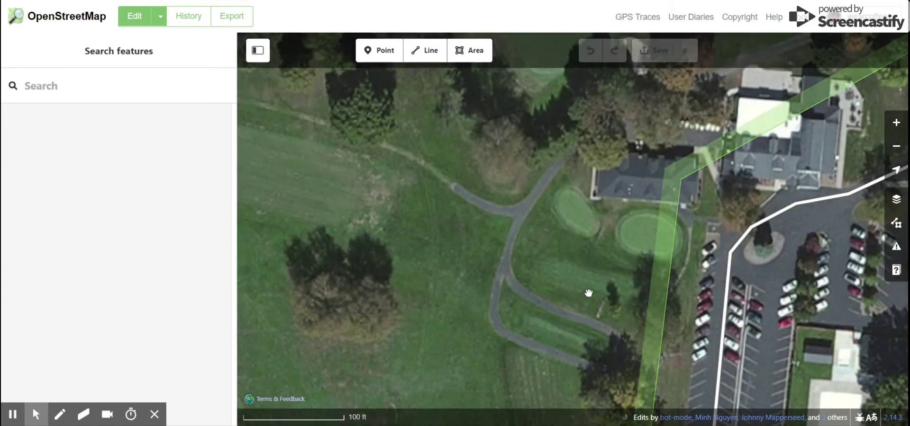
{"action": "scroll", "coordinate": [589, 290], "scroll_direction": "up", "scroll_amount": 1}
{"action": "left_click_drag", "start_coordinate": [603, 284], "coordinate": [535, 271]}
- Trace a closed area around the elongated tee just south of the two small greens near the clubhouse
{"action": "left_click", "coordinate": [468, 50]}
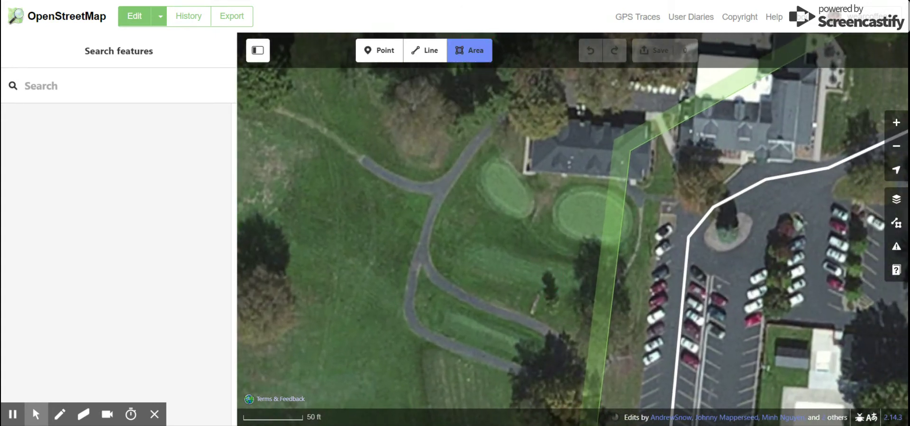
{"action": "left_click", "coordinate": [547, 264]}
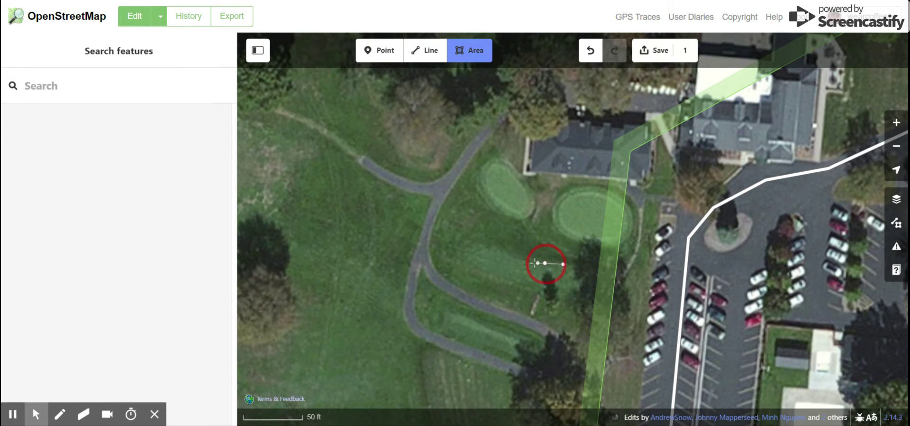
{"action": "left_click", "coordinate": [506, 252]}
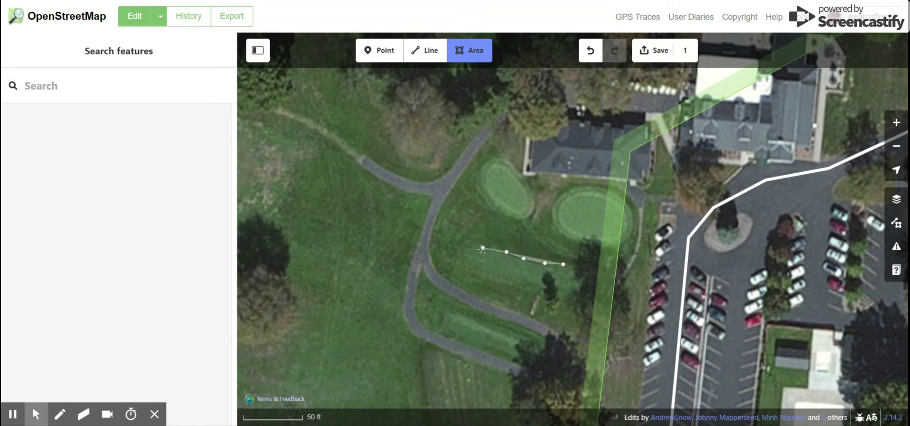
{"action": "left_click", "coordinate": [469, 255]}
{"action": "left_click", "coordinate": [467, 262]}
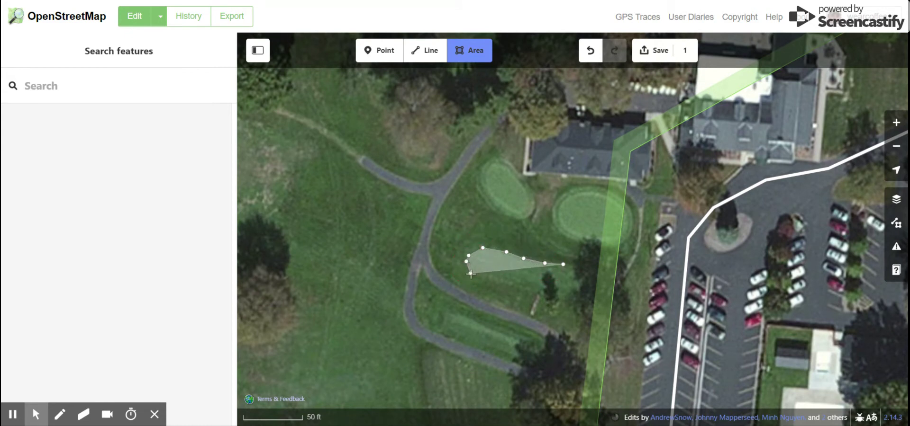
{"action": "left_click", "coordinate": [486, 283]}
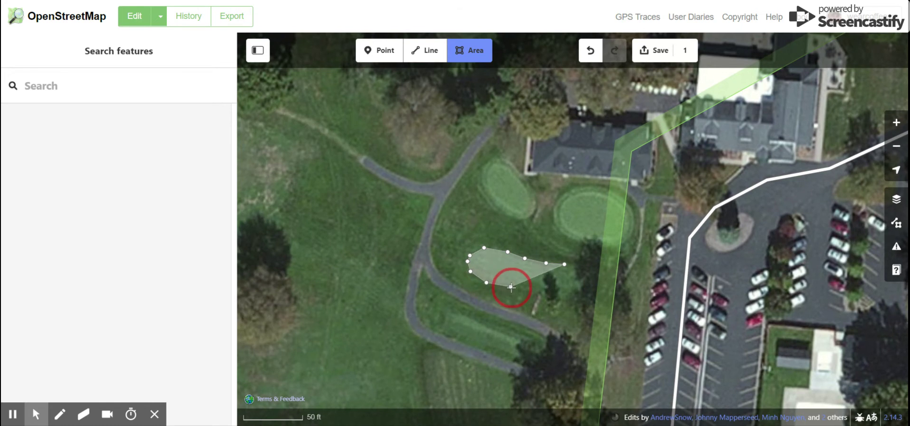
{"action": "left_click", "coordinate": [510, 287]}
{"action": "left_click", "coordinate": [534, 294]}
{"action": "left_click", "coordinate": [560, 299]}
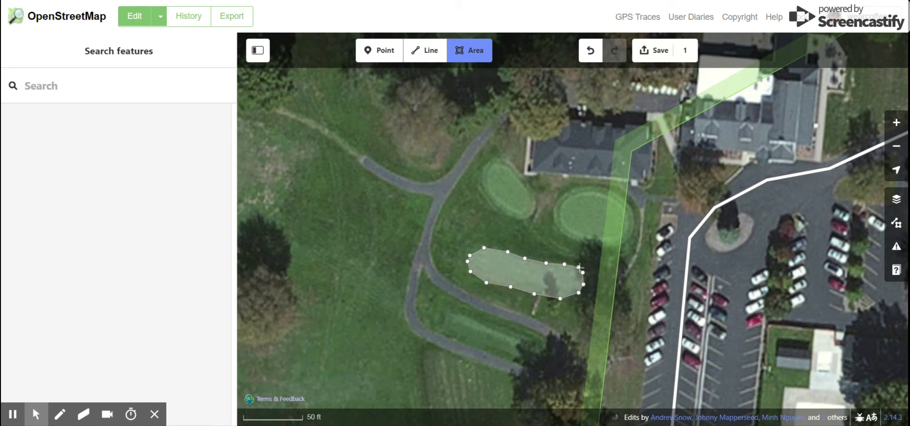
{"action": "left_click", "coordinate": [563, 265]}
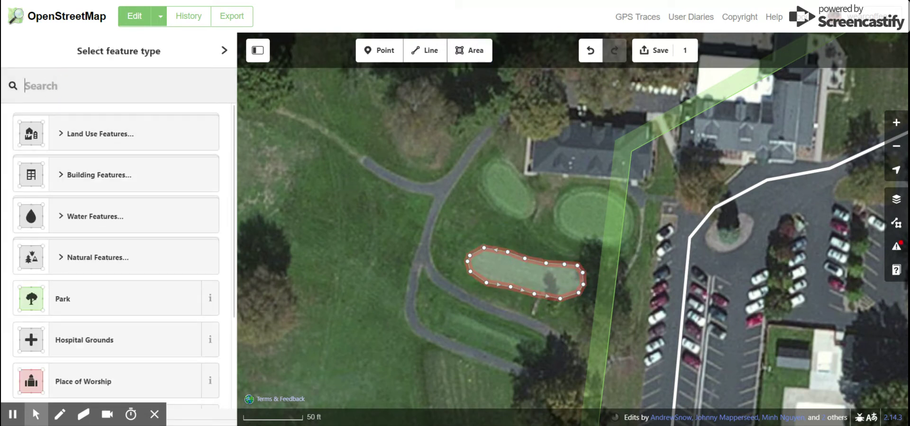
- Find the Tee Box feature type with the search term "Tee" and assign it to the traced area
{"action": "type", "text": "Tee"}
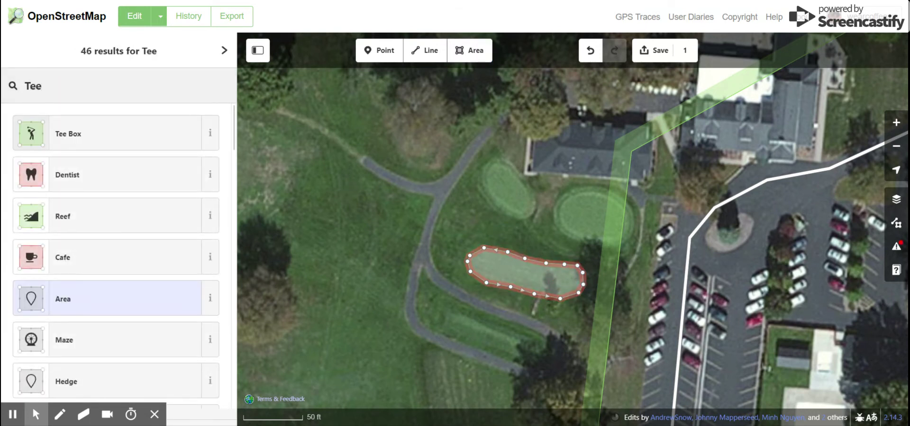
{"action": "left_click", "coordinate": [61, 128]}
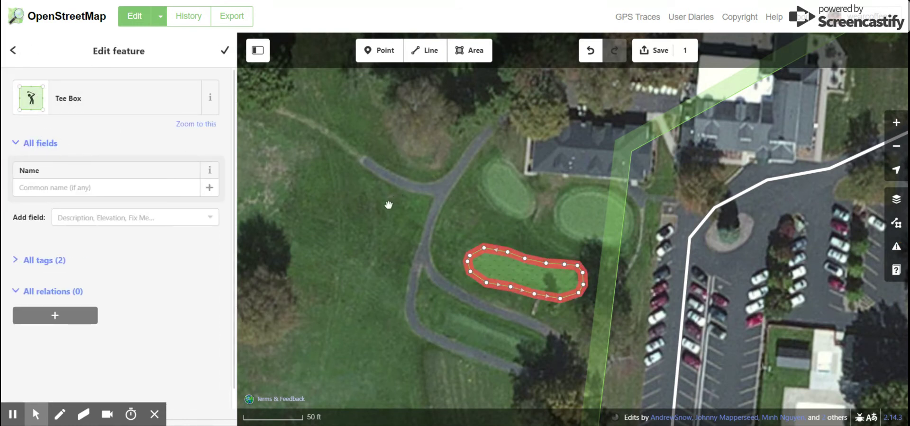
{"action": "left_click", "coordinate": [373, 212]}
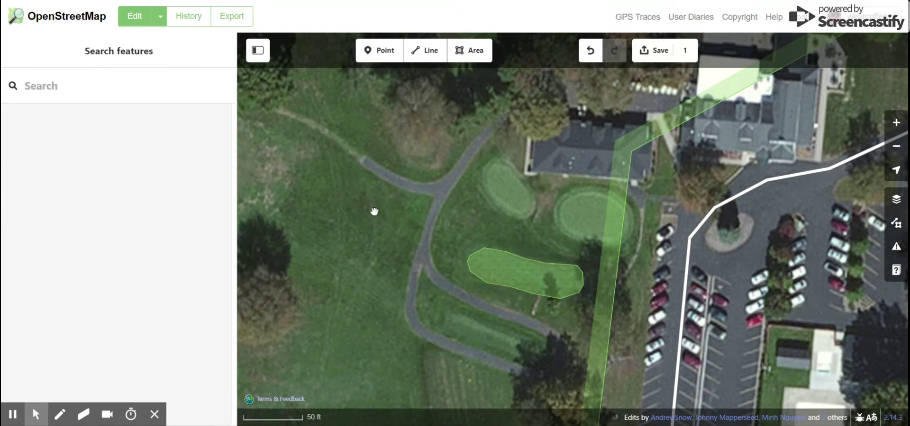
- Follow the fairway west from the tee box and examine the small round sand bunker along its northern edge
{"action": "scroll", "coordinate": [374, 212], "scroll_direction": "down", "scroll_amount": 1}
{"action": "left_click_drag", "start_coordinate": [332, 207], "coordinate": [499, 269]}
{"action": "scroll", "coordinate": [499, 269], "scroll_direction": "down", "scroll_amount": 1}
{"action": "left_click_drag", "start_coordinate": [373, 229], "coordinate": [391, 159]}
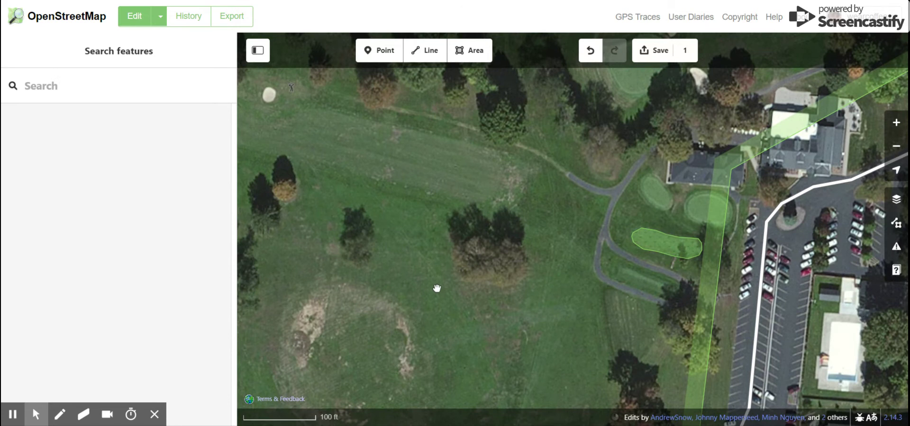
{"action": "left_click_drag", "start_coordinate": [541, 256], "coordinate": [683, 308]}
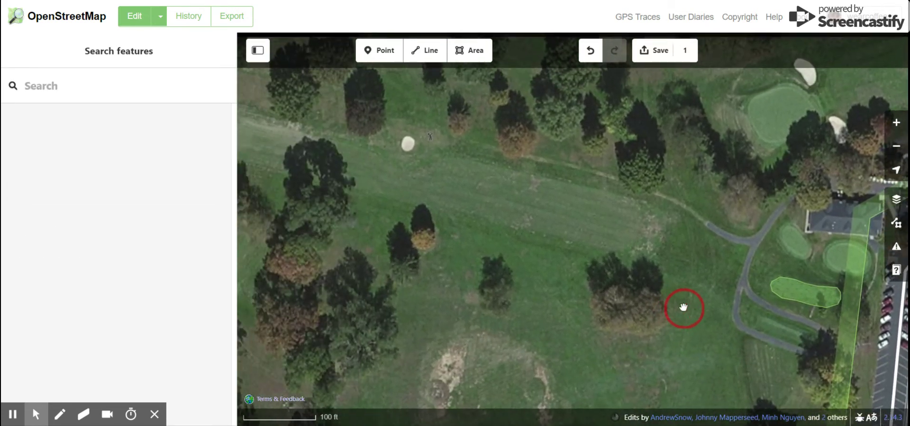
{"action": "left_click_drag", "start_coordinate": [465, 283], "coordinate": [590, 317]}
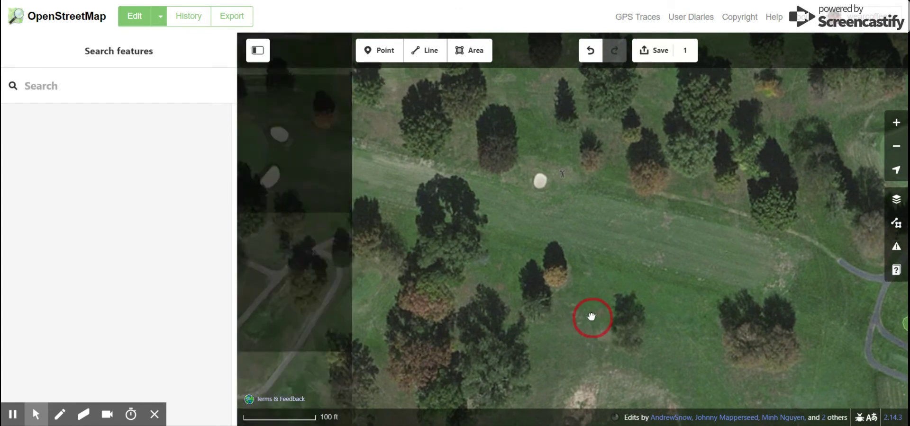
{"action": "scroll", "coordinate": [534, 288], "scroll_direction": "down", "scroll_amount": 2}
{"action": "left_click_drag", "start_coordinate": [505, 243], "coordinate": [581, 274]}
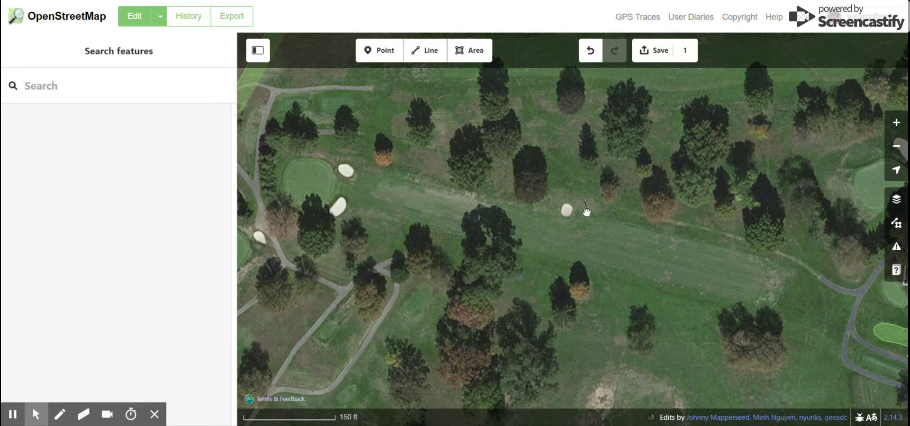
{"action": "scroll", "coordinate": [575, 220], "scroll_direction": "up", "scroll_amount": 5}
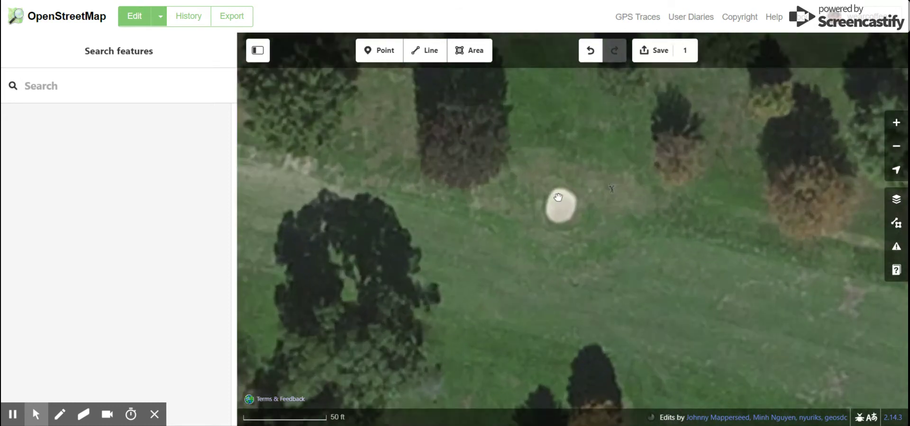
{"action": "left_click_drag", "start_coordinate": [558, 197], "coordinate": [558, 245]}
{"action": "scroll", "coordinate": [558, 249], "scroll_direction": "up", "scroll_amount": 3}
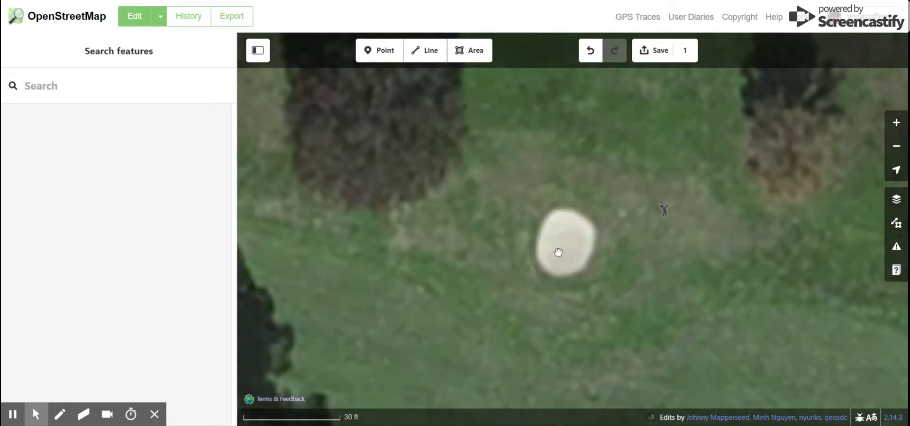
- Trace a closed area around the small round bunker and assign it the Sand Trap feature type using the search term "Sand"
{"action": "left_click", "coordinate": [466, 67]}
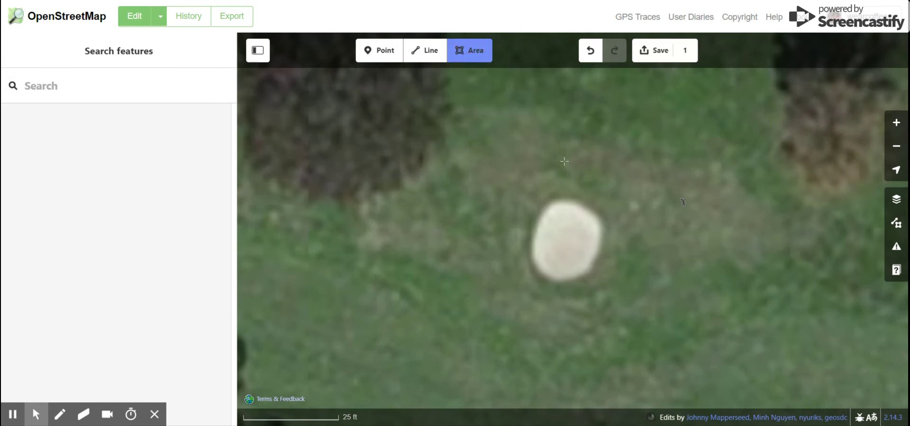
{"action": "left_click", "coordinate": [576, 204]}
{"action": "left_click", "coordinate": [556, 202]}
{"action": "left_click", "coordinate": [542, 209]}
{"action": "left_click", "coordinate": [535, 229]}
{"action": "left_click", "coordinate": [533, 251]}
{"action": "left_click", "coordinate": [537, 264]}
{"action": "left_click", "coordinate": [544, 272]}
{"action": "left_click", "coordinate": [558, 279]}
{"action": "left_click", "coordinate": [570, 278]}
{"action": "left_click", "coordinate": [584, 270]}
{"action": "left_click", "coordinate": [596, 254]}
{"action": "left_click", "coordinate": [600, 234]}
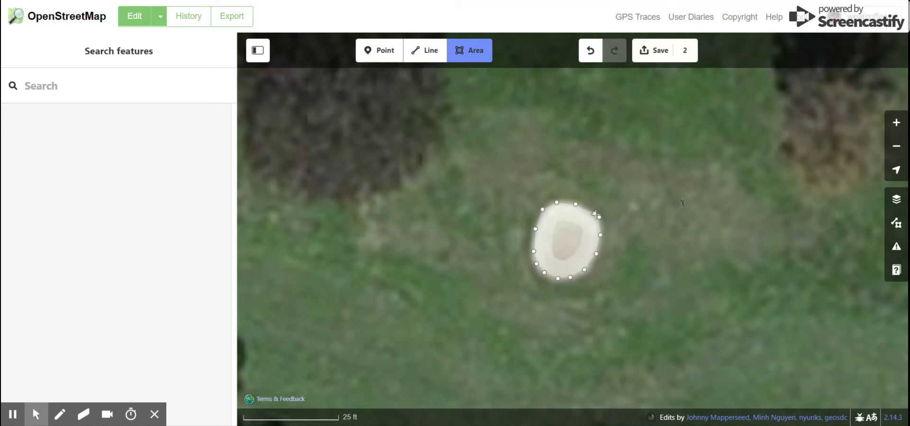
{"action": "double_click", "coordinate": [590, 210]}
{"action": "left_click", "coordinate": [579, 205]}
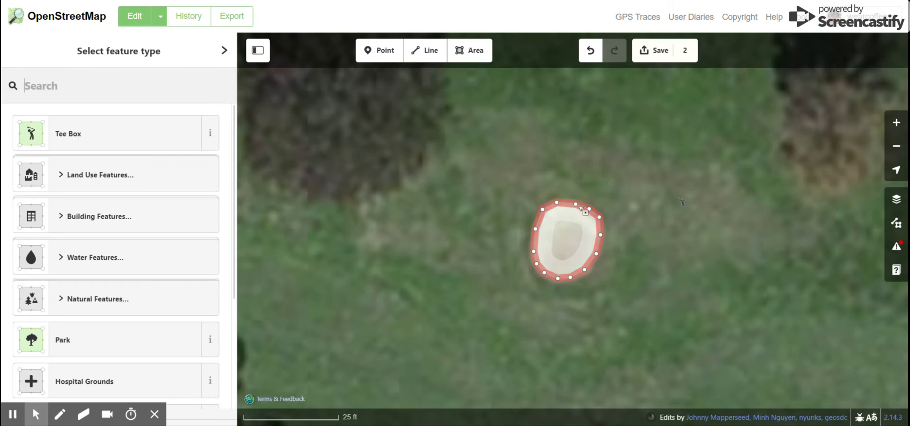
{"action": "type", "text": "Sand"}
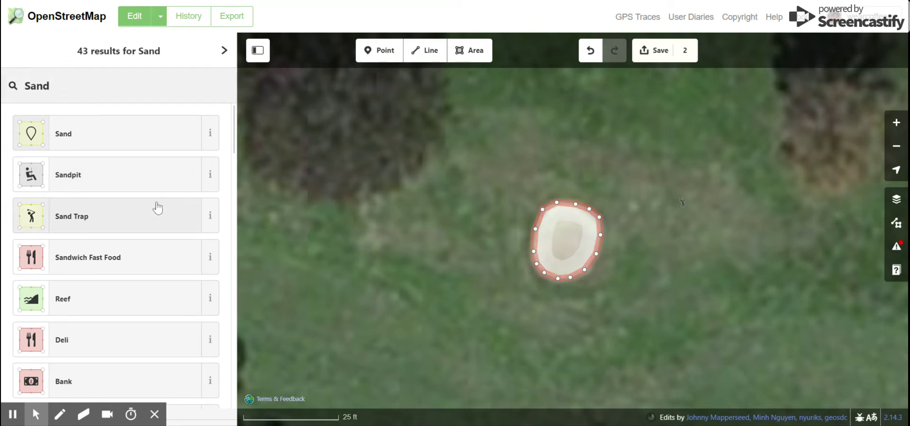
{"action": "left_click", "coordinate": [178, 216]}
- Trace a closed area around the oval bunker at the northeast edge of the green at the fairway's west end
{"action": "scroll", "coordinate": [363, 258], "scroll_direction": "down", "scroll_amount": 3}
{"action": "left_click_drag", "start_coordinate": [364, 261], "coordinate": [551, 187]}
{"action": "left_click_drag", "start_coordinate": [414, 180], "coordinate": [603, 204]}
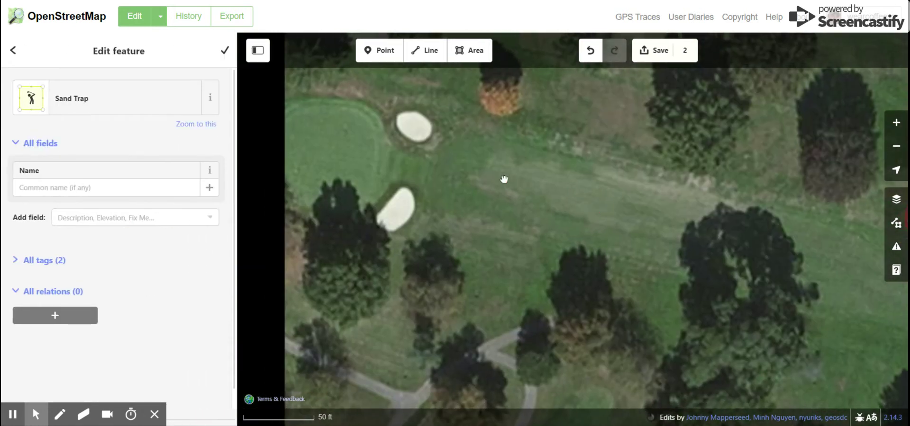
{"action": "scroll", "coordinate": [387, 136], "scroll_direction": "up", "scroll_amount": 2}
{"action": "left_click_drag", "start_coordinate": [432, 154], "coordinate": [446, 226]}
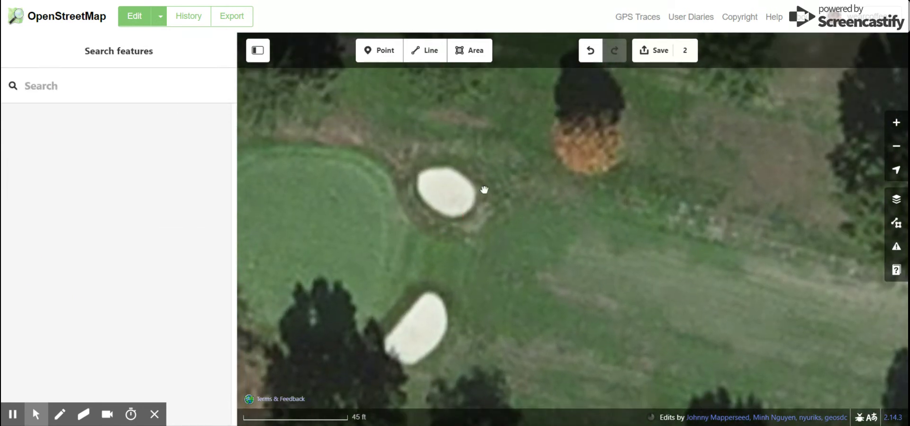
{"action": "left_click_drag", "start_coordinate": [390, 184], "coordinate": [406, 156]}
{"action": "left_click", "coordinate": [467, 50]}
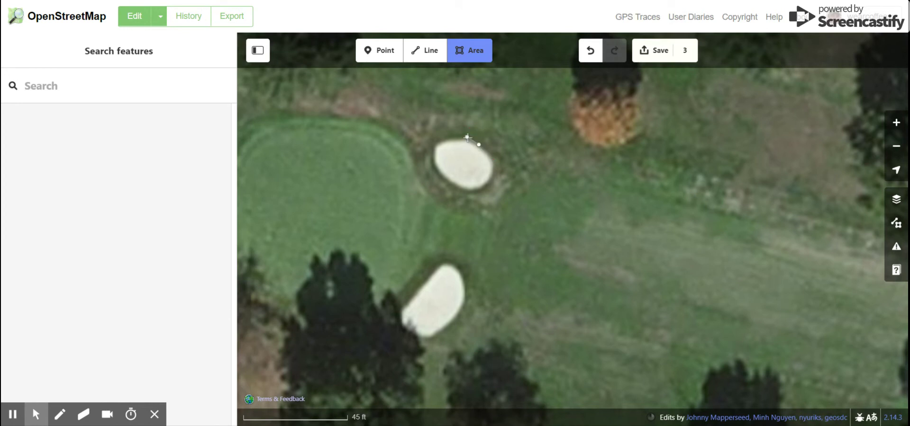
{"action": "left_click", "coordinate": [435, 143]}
{"action": "left_click", "coordinate": [434, 154]}
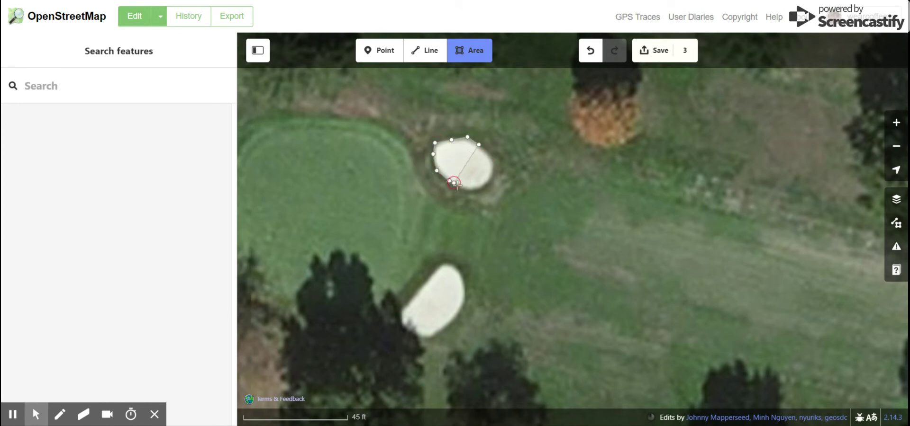
{"action": "left_click", "coordinate": [465, 189]}
{"action": "left_click", "coordinate": [486, 180]}
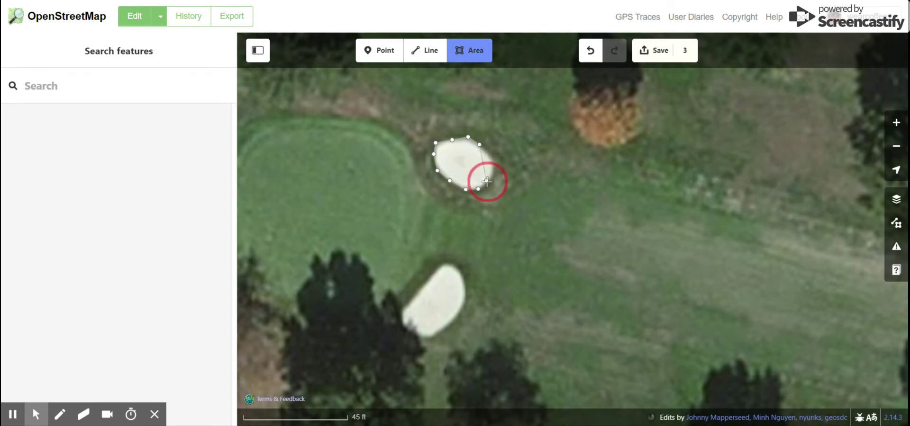
{"action": "left_click", "coordinate": [491, 156]}
{"action": "left_click", "coordinate": [480, 145]}
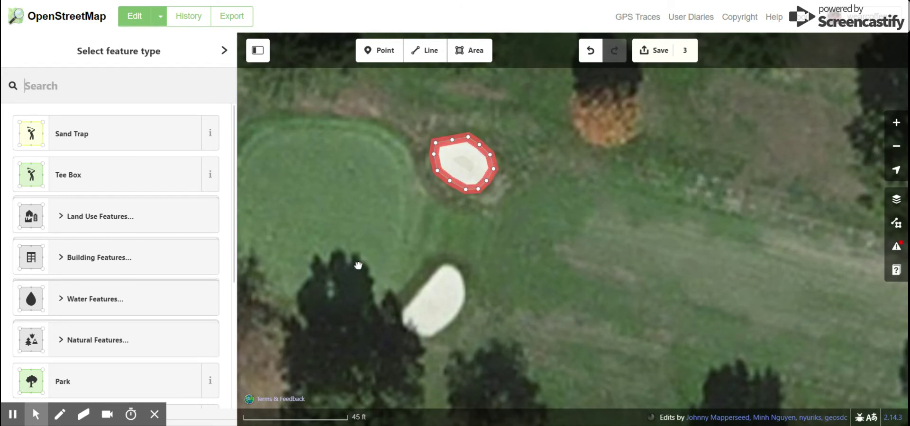
- Assign the Sand Trap feature type to the area traced around the bunker northeast of the green
{"action": "left_click_drag", "start_coordinate": [510, 219], "coordinate": [601, 112]}
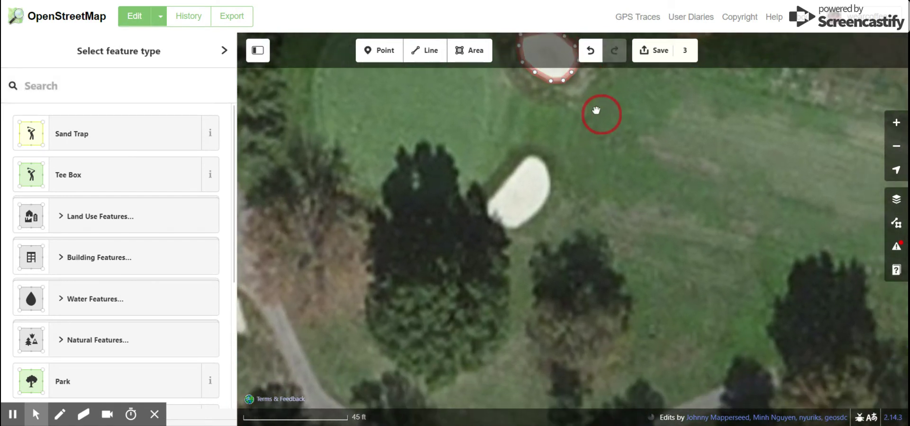
{"action": "scroll", "coordinate": [520, 200], "scroll_direction": "up", "scroll_amount": 1}
{"action": "scroll", "coordinate": [520, 200], "scroll_direction": "up", "scroll_amount": 1}
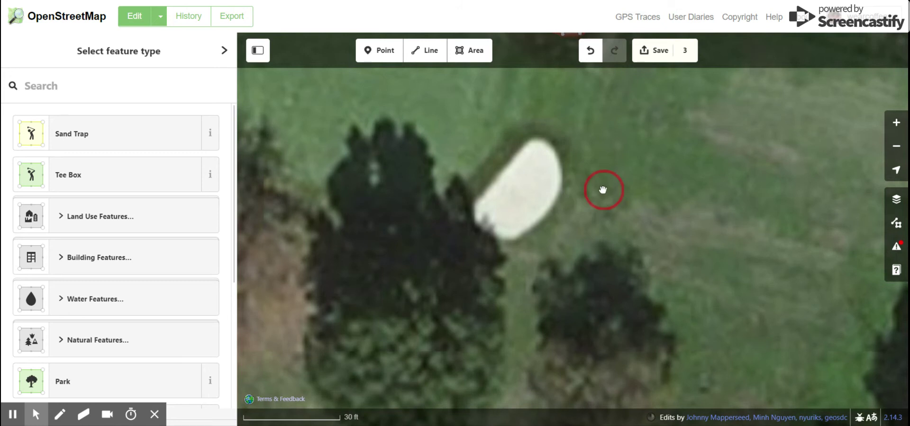
{"action": "left_click_drag", "start_coordinate": [601, 191], "coordinate": [600, 234]}
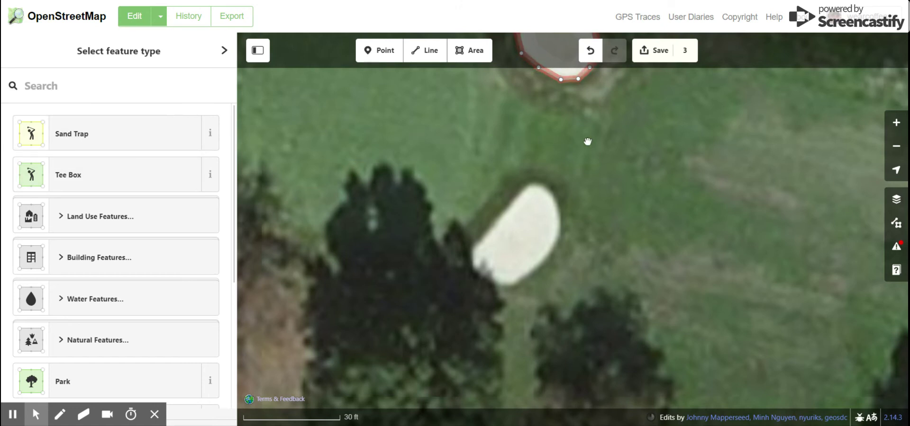
{"action": "scroll", "coordinate": [587, 141], "scroll_direction": "down", "scroll_amount": 2}
{"action": "left_click_drag", "start_coordinate": [591, 140], "coordinate": [579, 193]}
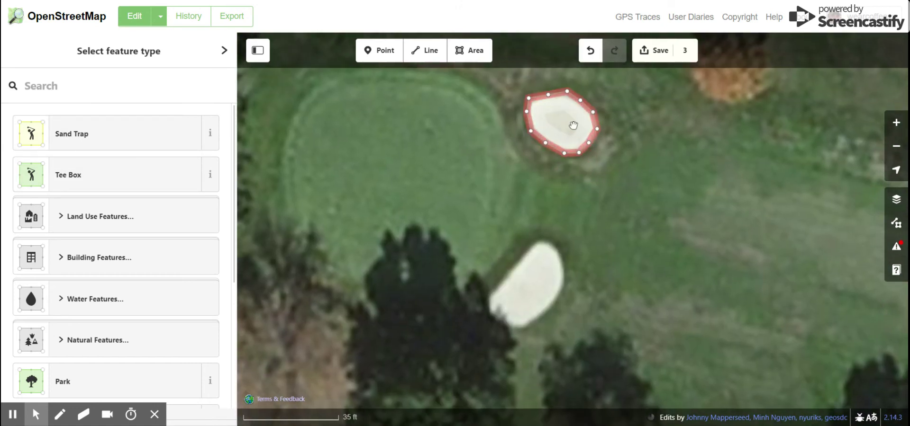
{"action": "left_click", "coordinate": [127, 134]}
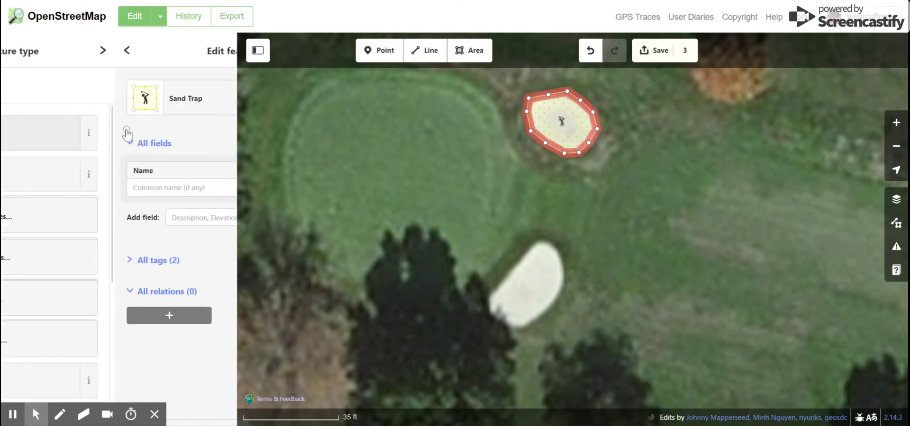
- Trace a closed area around the elongated bunker southeast of the green, including its tree-covered edge, and assign it the Sand Trap feature type
{"action": "scroll", "coordinate": [546, 318], "scroll_direction": "up", "scroll_amount": 2}
{"action": "left_click_drag", "start_coordinate": [499, 274], "coordinate": [498, 228]}
{"action": "left_click", "coordinate": [475, 51]}
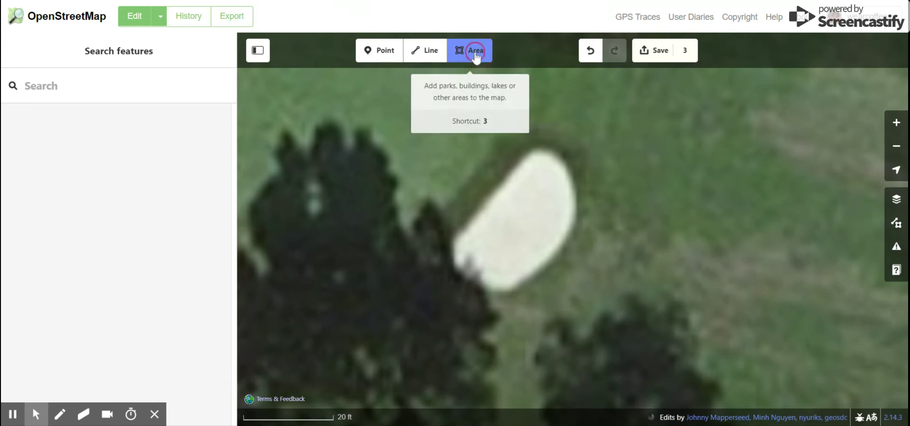
{"action": "left_click", "coordinate": [575, 191]}
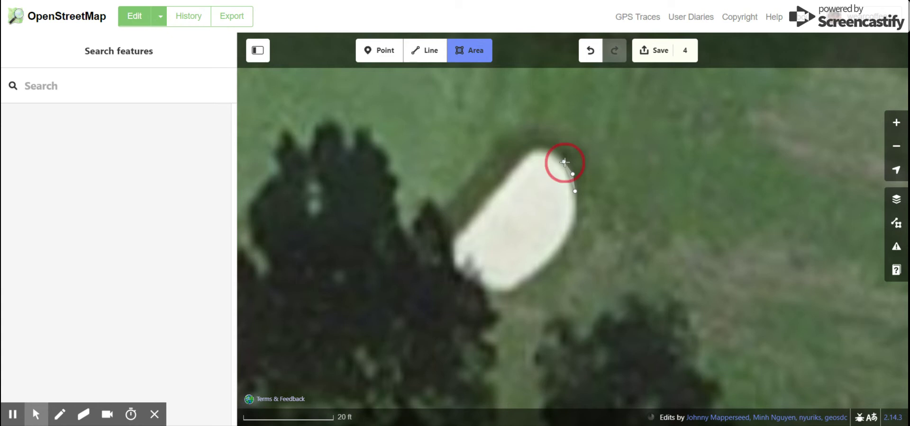
{"action": "left_click", "coordinate": [551, 152]}
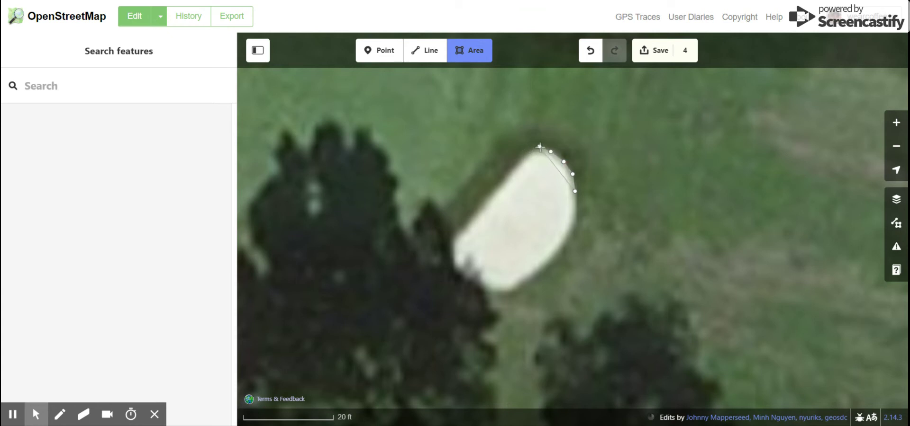
{"action": "left_click", "coordinate": [528, 154]}
{"action": "left_click", "coordinate": [518, 167]}
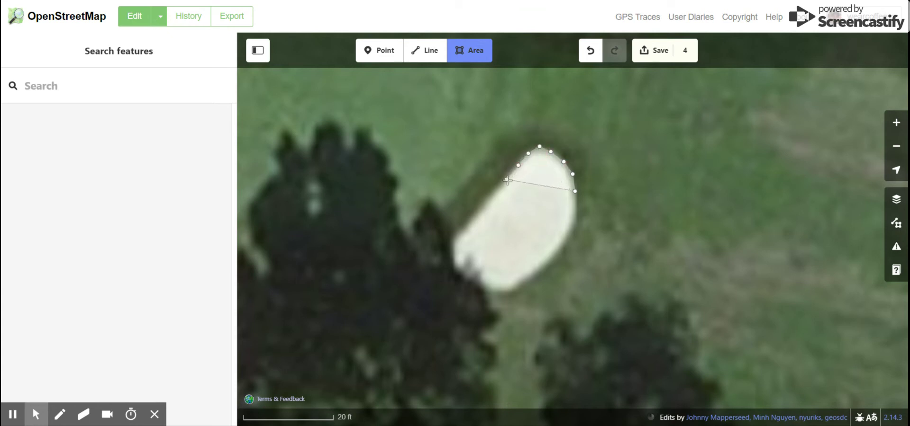
{"action": "left_click", "coordinate": [498, 191]}
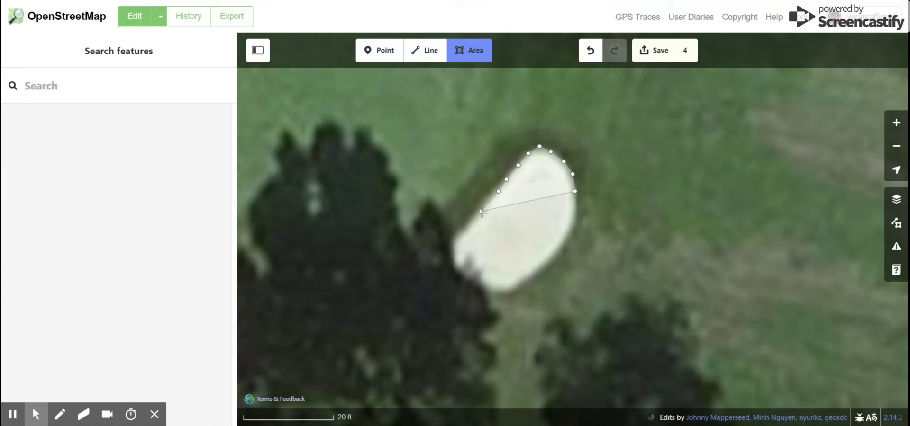
{"action": "left_click", "coordinate": [481, 211]}
{"action": "left_click", "coordinate": [472, 223]}
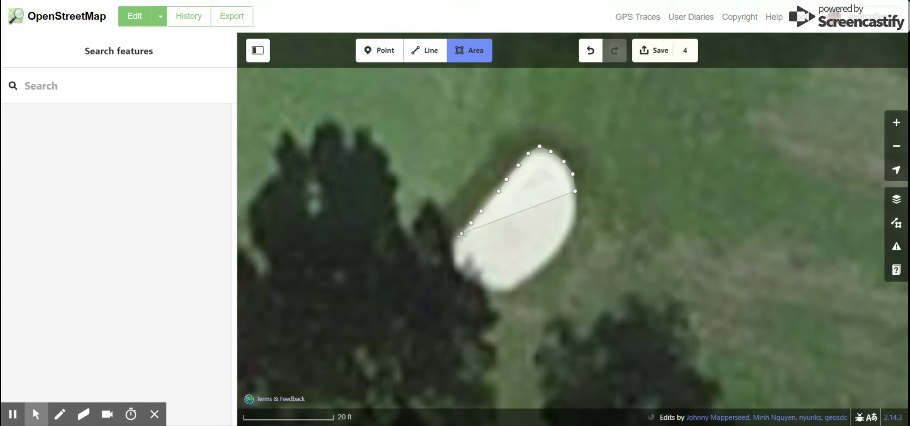
{"action": "left_click", "coordinate": [453, 243]}
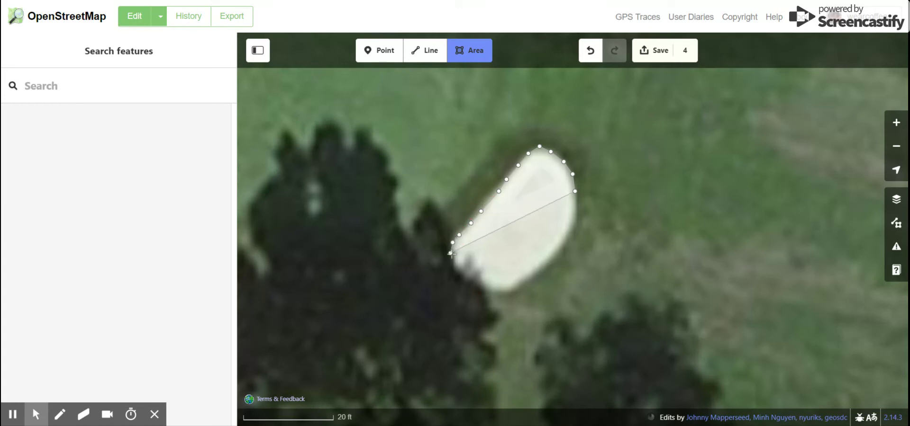
{"action": "left_click", "coordinate": [451, 262]}
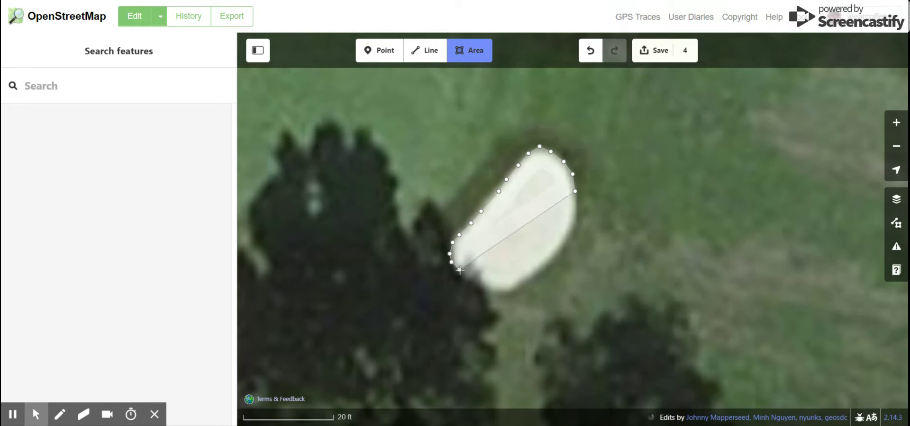
{"action": "left_click", "coordinate": [459, 272]}
{"action": "left_click", "coordinate": [465, 276]}
{"action": "left_click", "coordinate": [472, 282]}
{"action": "left_click", "coordinate": [477, 285]}
{"action": "left_click", "coordinate": [482, 290]}
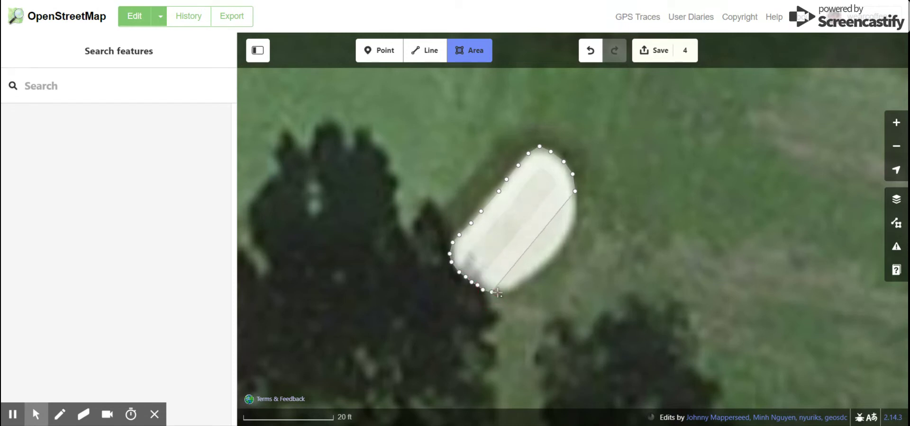
{"action": "left_click", "coordinate": [507, 291]}
{"action": "left_click", "coordinate": [519, 286]}
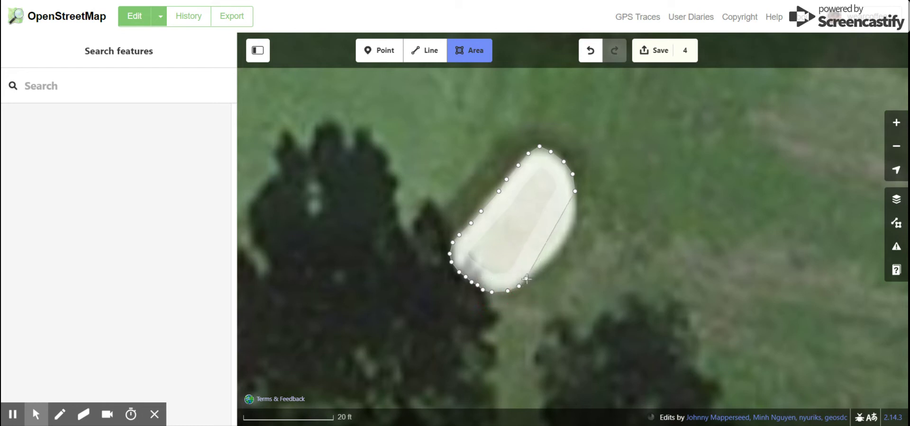
{"action": "left_click", "coordinate": [531, 280]}
{"action": "left_click", "coordinate": [541, 271]}
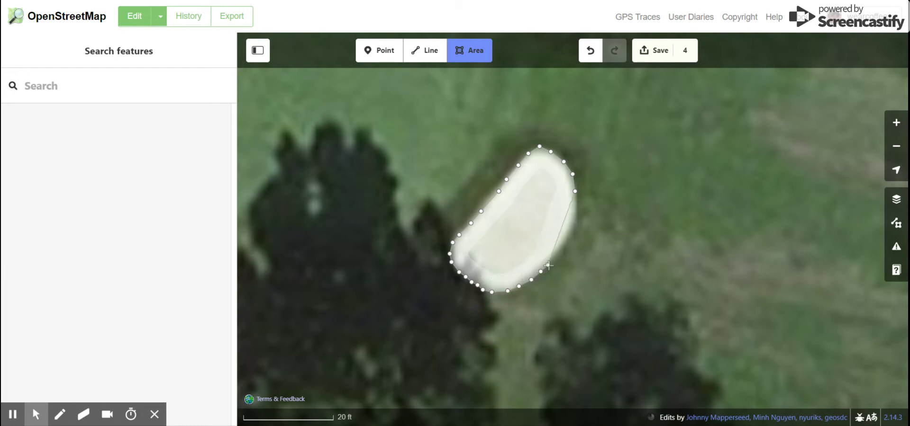
{"action": "left_click", "coordinate": [551, 262]}
{"action": "left_click", "coordinate": [567, 247]}
{"action": "left_click", "coordinate": [561, 253]}
{"action": "left_click", "coordinate": [567, 241]}
{"action": "left_click", "coordinate": [572, 232]}
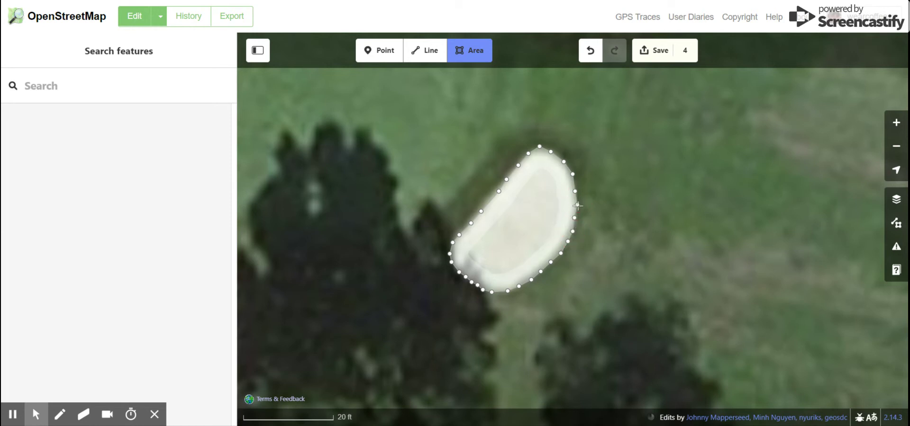
{"action": "double_click", "coordinate": [577, 205]}
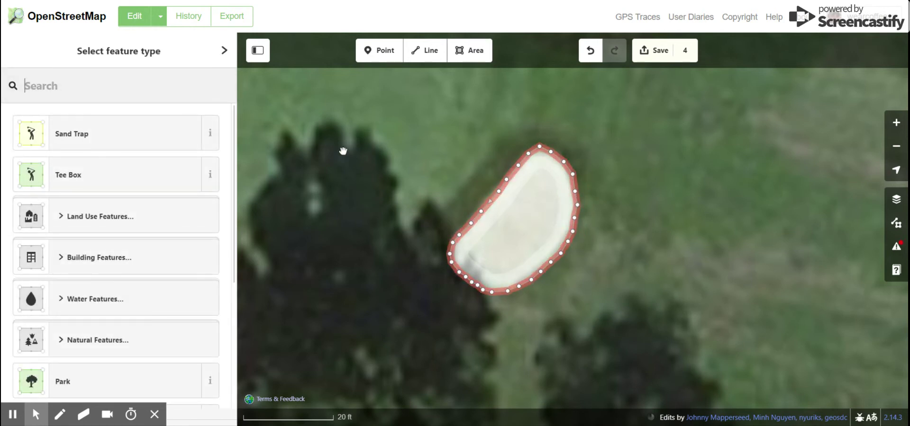
{"action": "left_click", "coordinate": [179, 139]}
- Trace a closed area around the full edge of the green at the fairway's west end, including the tree-shaded southern part
{"action": "scroll", "coordinate": [572, 251], "scroll_direction": "down", "scroll_amount": 2}
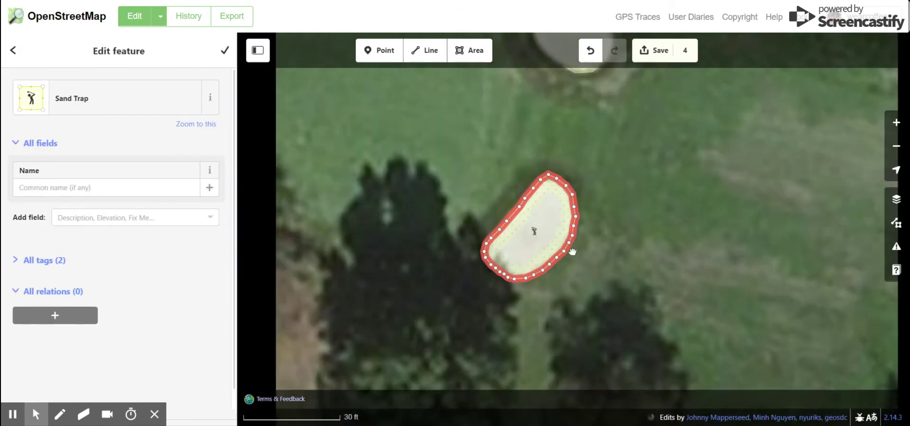
{"action": "scroll", "coordinate": [572, 252], "scroll_direction": "down", "scroll_amount": 5}
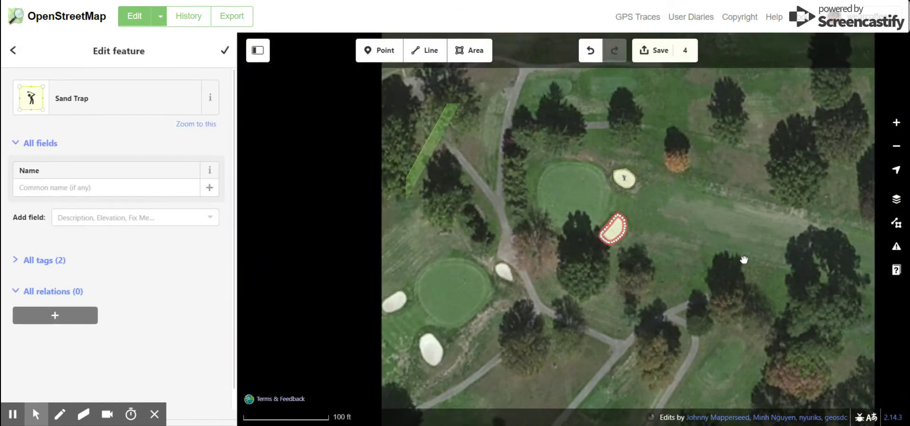
{"action": "scroll", "coordinate": [743, 260], "scroll_direction": "down", "scroll_amount": 4}
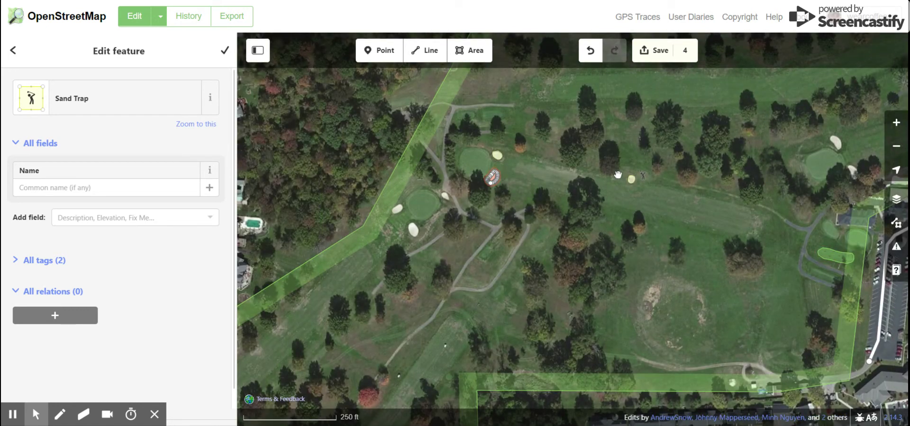
{"action": "scroll", "coordinate": [491, 184], "scroll_direction": "up", "scroll_amount": 5}
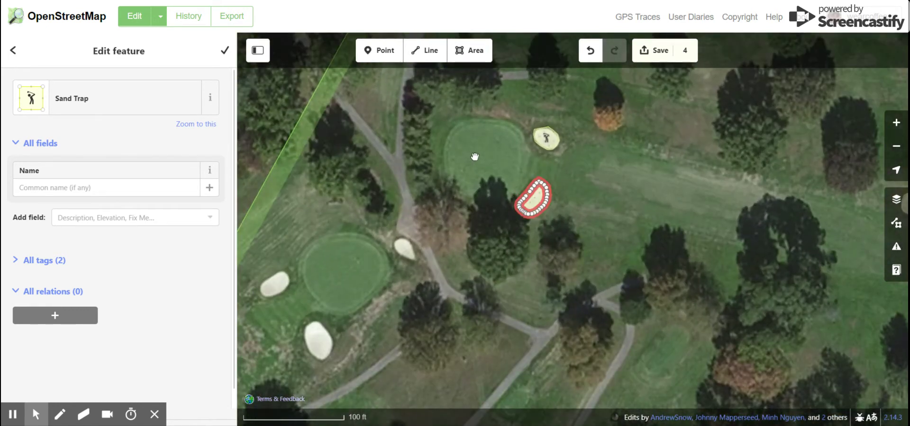
{"action": "scroll", "coordinate": [503, 219], "scroll_direction": "up", "scroll_amount": 1}
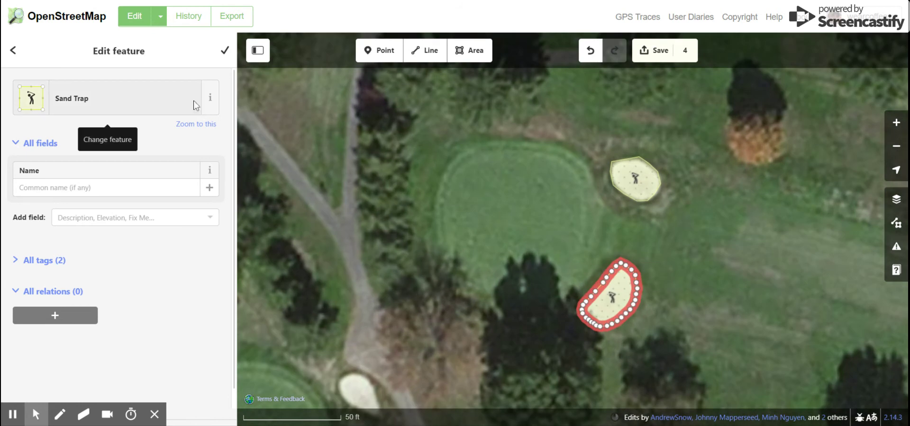
{"action": "left_click", "coordinate": [459, 47]}
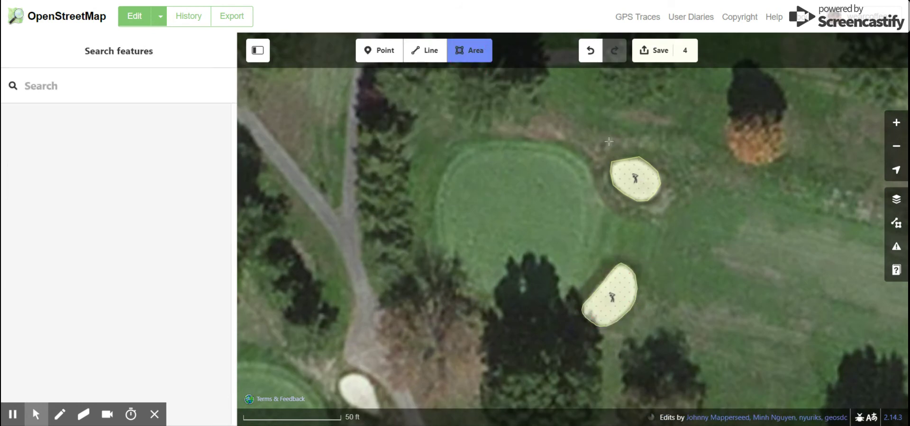
{"action": "left_click", "coordinate": [575, 175]}
{"action": "left_click", "coordinate": [569, 168]}
{"action": "left_click", "coordinate": [553, 157]}
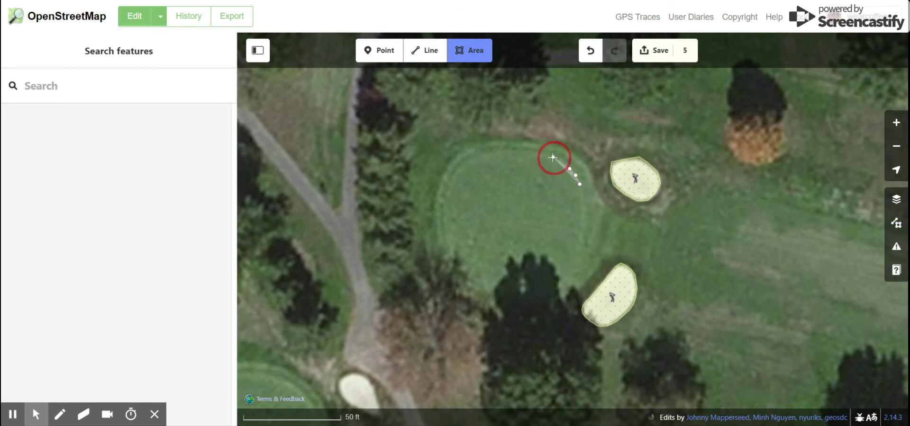
{"action": "left_click", "coordinate": [536, 150]}
{"action": "left_click", "coordinate": [495, 149]}
{"action": "left_click", "coordinate": [473, 155]}
{"action": "left_click", "coordinate": [460, 162]}
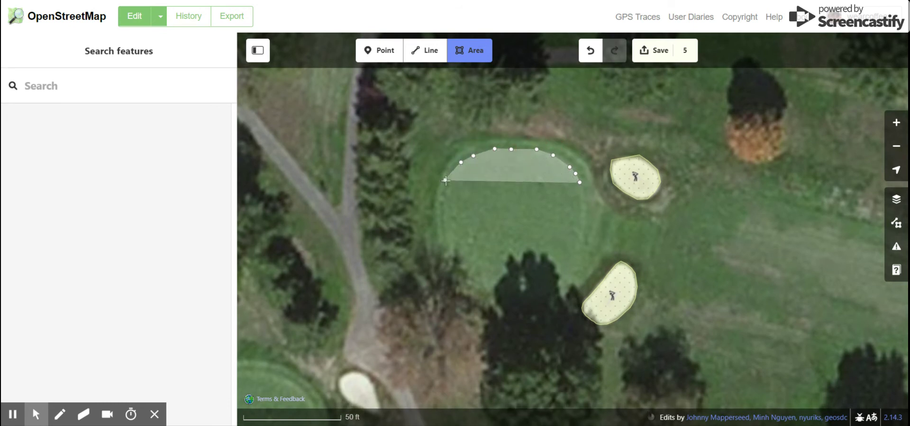
{"action": "left_click", "coordinate": [451, 173]}
{"action": "left_click", "coordinate": [443, 189]}
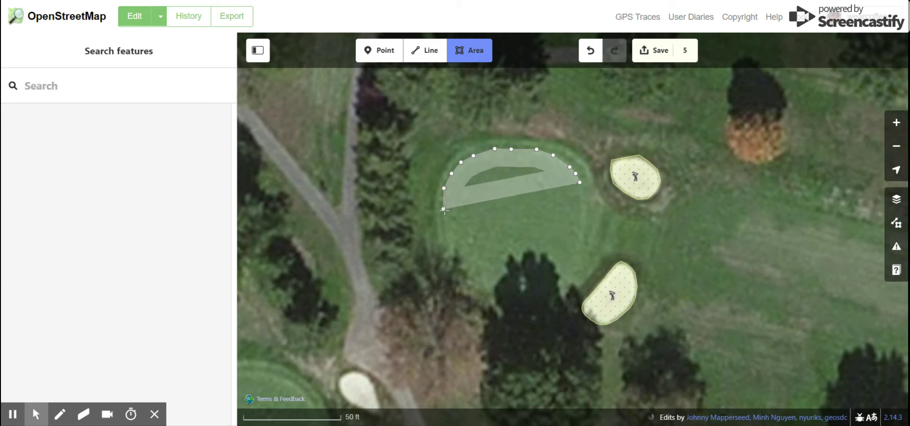
{"action": "left_click", "coordinate": [440, 209]}
{"action": "left_click", "coordinate": [442, 231]}
{"action": "left_click", "coordinate": [444, 247]}
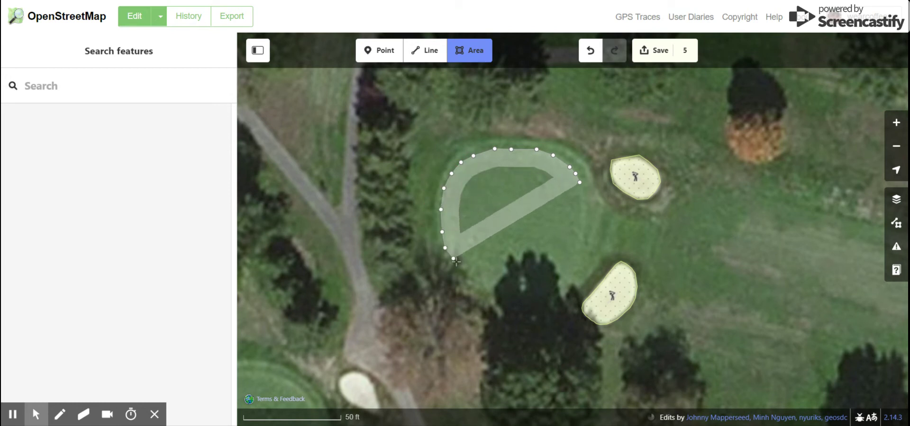
{"action": "left_click", "coordinate": [470, 279]}
{"action": "left_click", "coordinate": [489, 290]}
{"action": "left_click", "coordinate": [503, 294]}
{"action": "left_click", "coordinate": [518, 295]}
{"action": "left_click", "coordinate": [538, 294]}
{"action": "left_click", "coordinate": [546, 291]}
{"action": "left_click", "coordinate": [564, 287]}
{"action": "left_click", "coordinate": [572, 278]}
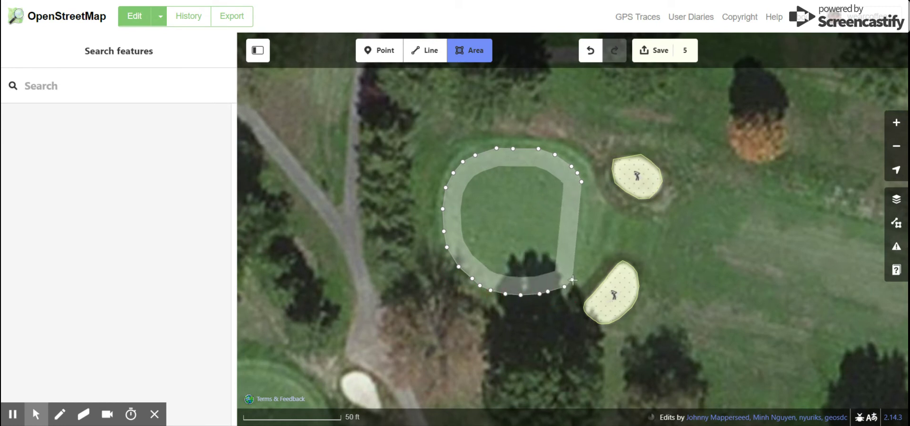
{"action": "left_click", "coordinate": [584, 259]}
{"action": "left_click", "coordinate": [588, 240]}
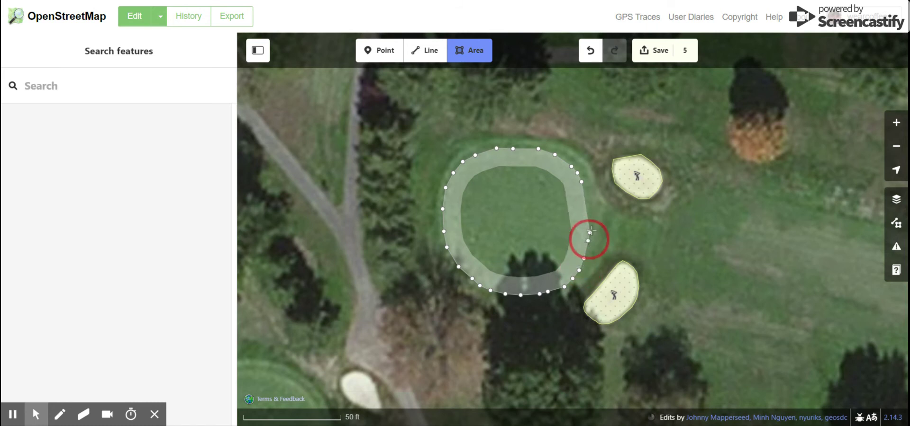
{"action": "left_click", "coordinate": [591, 229]}
{"action": "left_click", "coordinate": [594, 216]}
{"action": "left_click", "coordinate": [594, 199]}
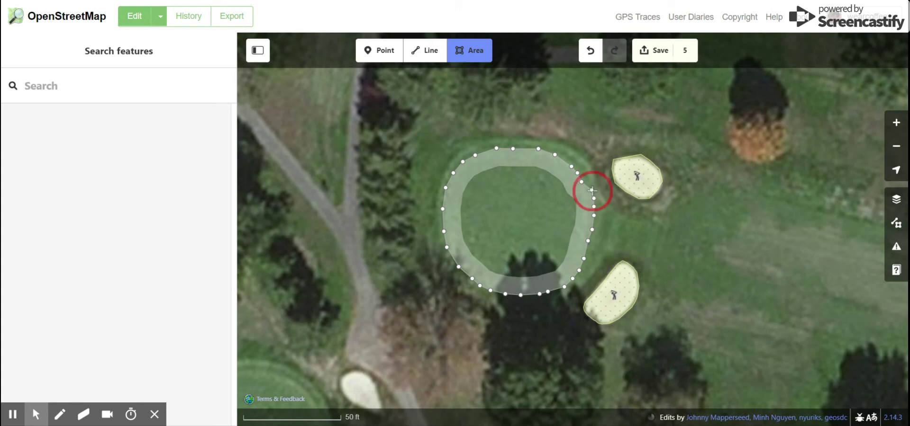
{"action": "left_click", "coordinate": [581, 182]}
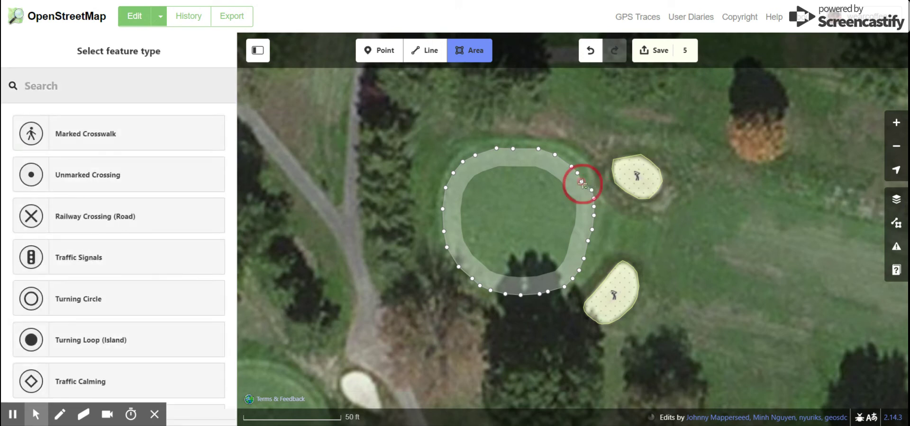
{"action": "key", "text": "Escape"}
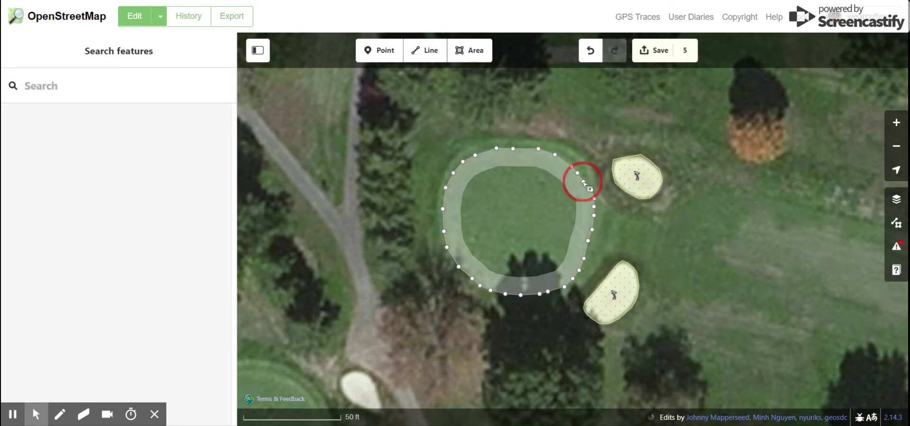
- Assign the Putting Green feature type to the area traced around the green, using the search term "Putt"
{"action": "left_click", "coordinate": [584, 183]}
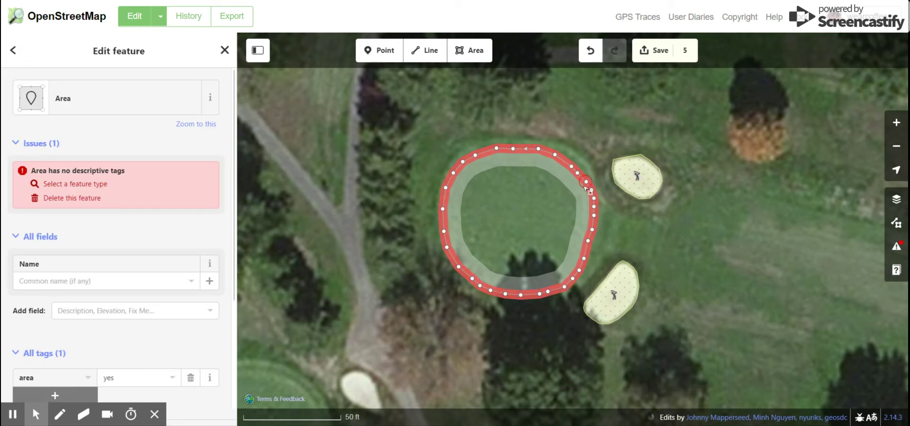
{"action": "left_click", "coordinate": [101, 186]}
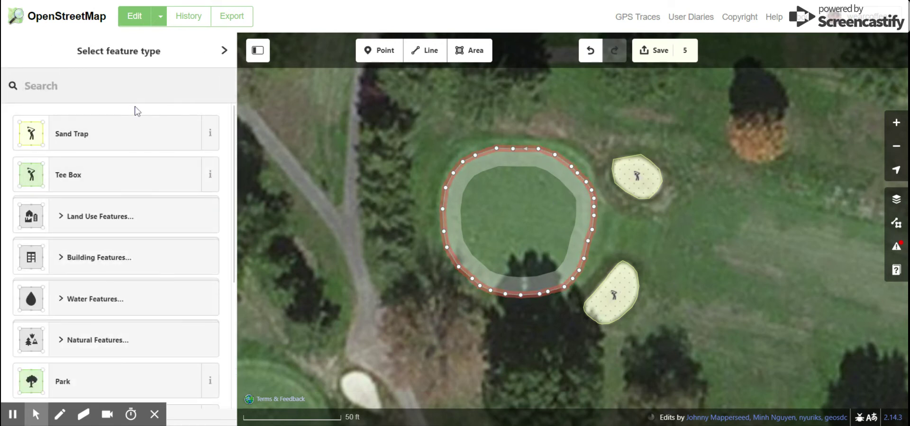
{"action": "type", "text": "Putt"}
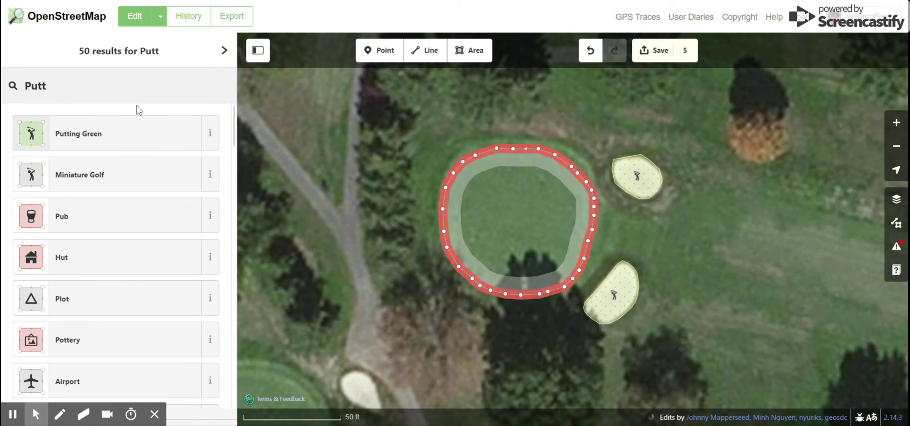
{"action": "left_click", "coordinate": [118, 124]}
- Start a new area for the fairway by tracing its rounded east end from the southeast corner to the northeast corner
{"action": "scroll", "coordinate": [697, 337], "scroll_direction": "down", "scroll_amount": 2}
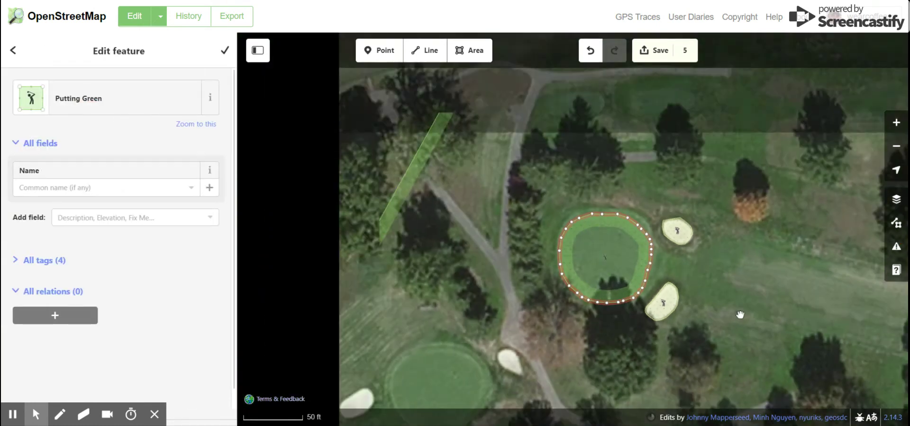
{"action": "left_click_drag", "start_coordinate": [782, 294], "coordinate": [381, 166]}
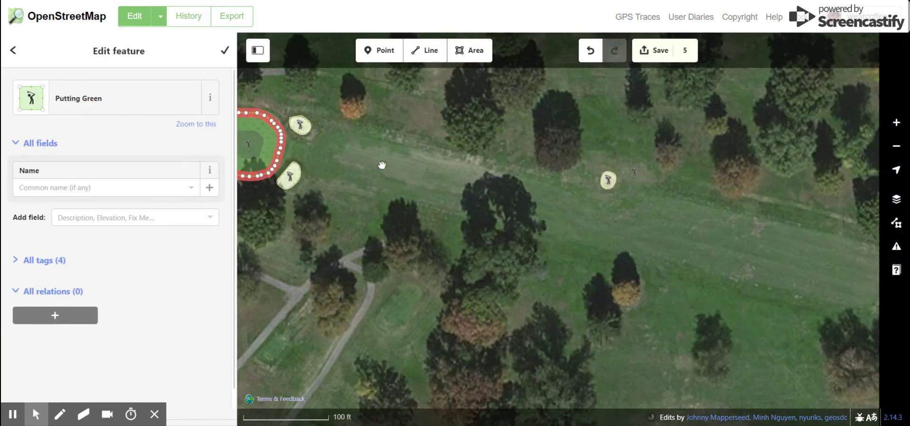
{"action": "scroll", "coordinate": [467, 173], "scroll_direction": "down", "scroll_amount": 2}
{"action": "left_click_drag", "start_coordinate": [703, 234], "coordinate": [608, 232]}
{"action": "scroll", "coordinate": [608, 232], "scroll_direction": "up", "scroll_amount": 3}
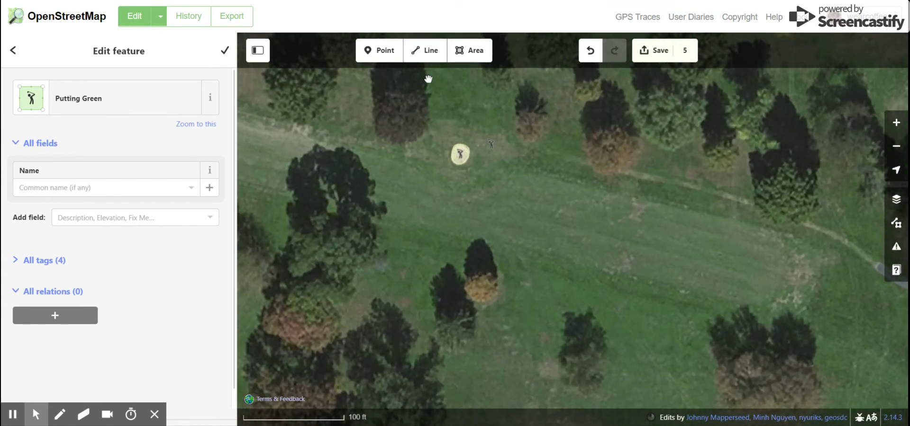
{"action": "left_click", "coordinate": [469, 51]}
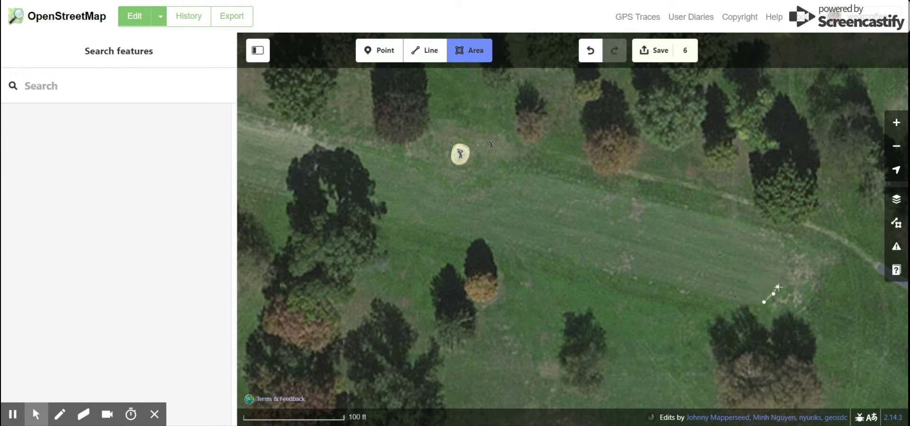
{"action": "left_click", "coordinate": [788, 265]}
{"action": "left_click", "coordinate": [785, 249]}
{"action": "left_click", "coordinate": [781, 241]}
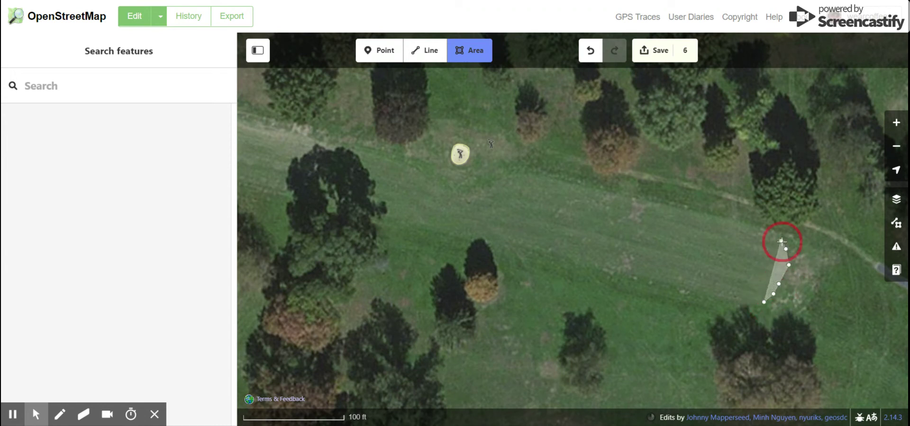
{"action": "left_click", "coordinate": [773, 232]}
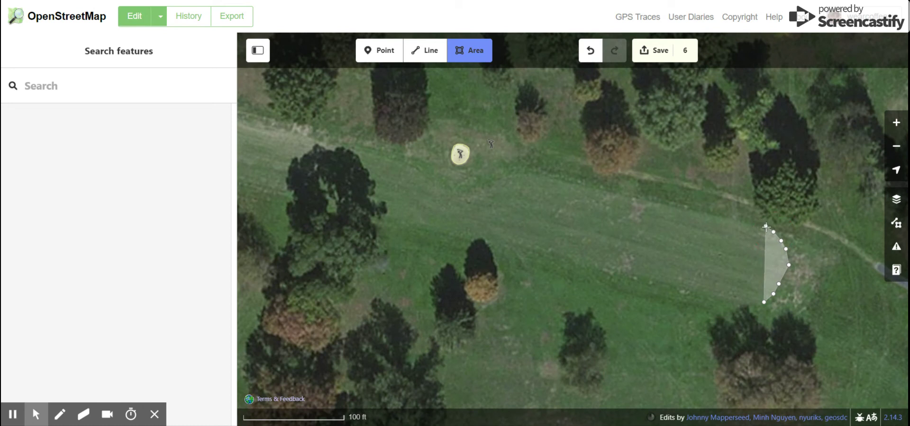
{"action": "left_click", "coordinate": [765, 227]}
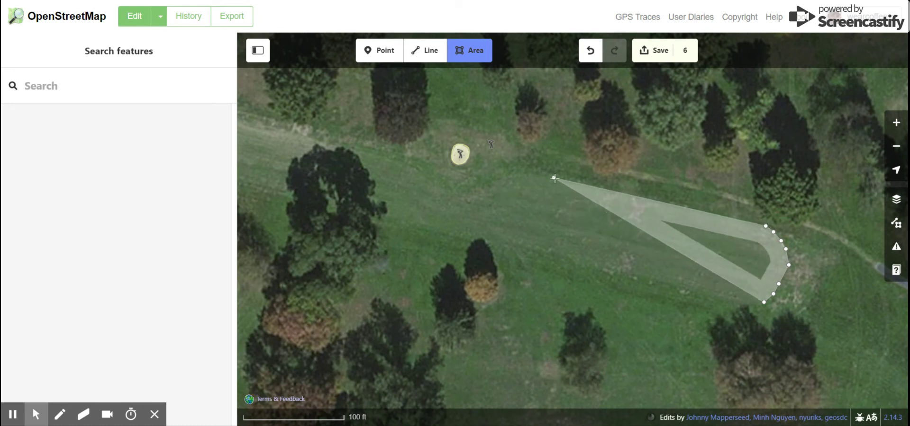
- Continue the fairway outline west along the northern edge, curving it south around the small round sand trap
{"action": "left_click", "coordinate": [554, 178]}
{"action": "left_click", "coordinate": [527, 174]}
{"action": "left_click", "coordinate": [506, 176]}
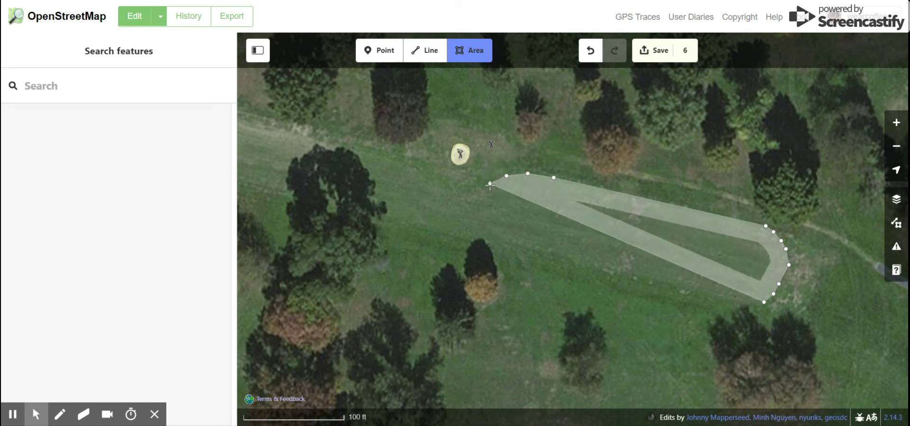
{"action": "left_click", "coordinate": [488, 185]}
{"action": "left_click", "coordinate": [477, 192]}
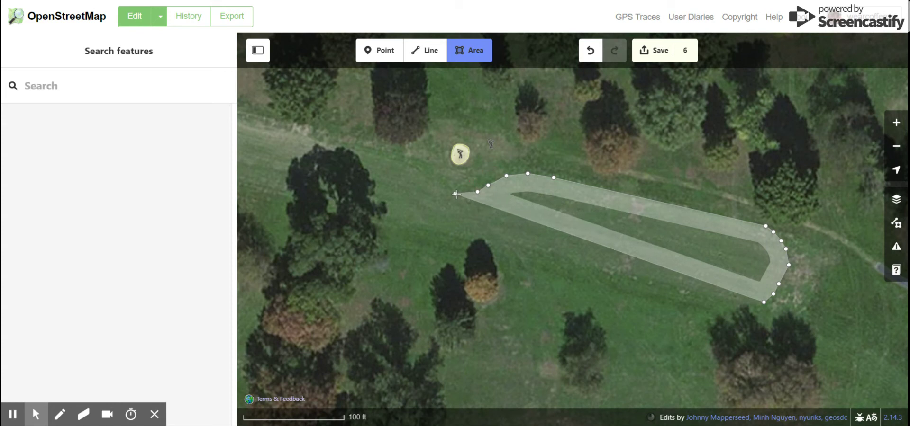
{"action": "left_click", "coordinate": [454, 191]}
{"action": "left_click", "coordinate": [442, 186]}
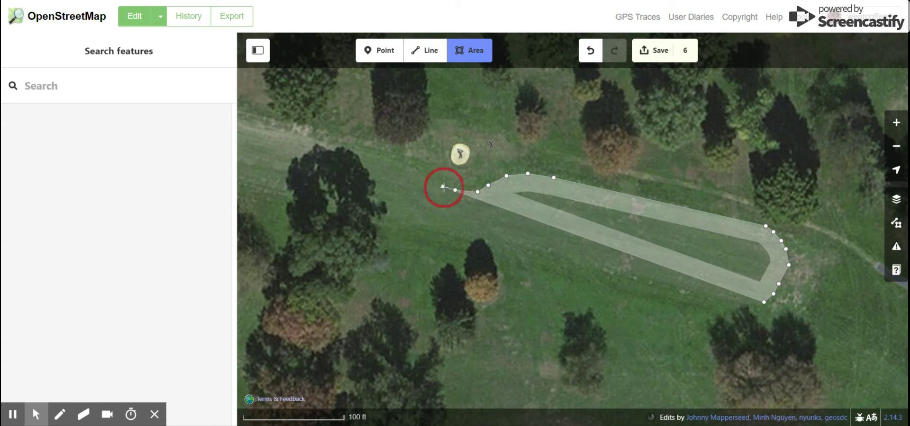
{"action": "left_click", "coordinate": [434, 177]}
{"action": "left_click", "coordinate": [426, 166]}
{"action": "left_click", "coordinate": [419, 160]}
- Extend the fairway outline west along the northern edge up to the sand trap northeast of the green
{"action": "left_click_drag", "start_coordinate": [277, 131], "coordinate": [603, 192]}
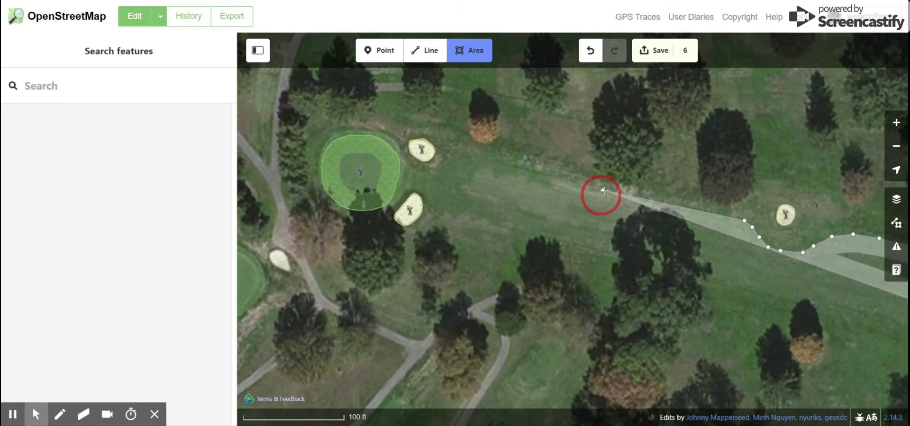
{"action": "left_click", "coordinate": [638, 195]}
{"action": "left_click", "coordinate": [589, 181]}
{"action": "left_click", "coordinate": [543, 174]}
{"action": "left_click", "coordinate": [507, 163]}
{"action": "left_click", "coordinate": [480, 158]}
{"action": "left_click", "coordinate": [463, 154]}
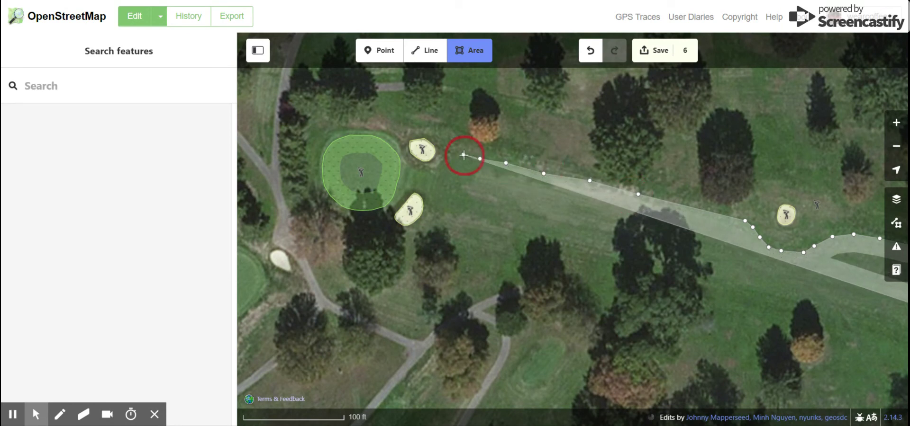
{"action": "left_click", "coordinate": [450, 154]}
{"action": "left_click", "coordinate": [441, 161]}
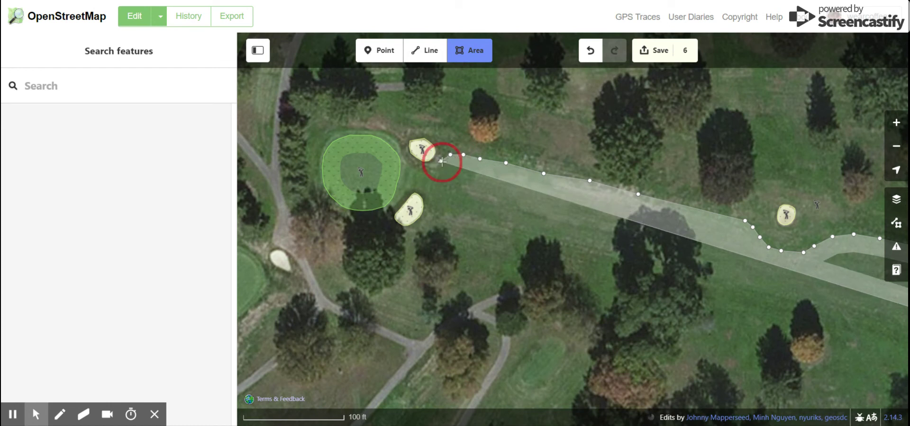
- Continue the fairway outline around the south and west sides of the sand trap northeast of the green, up to the green's edge
{"action": "left_click", "coordinate": [436, 175]}
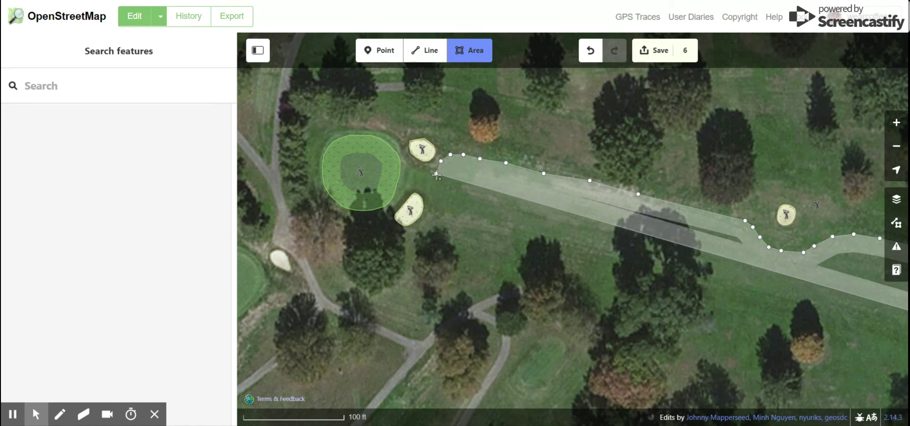
{"action": "left_click", "coordinate": [428, 174]}
{"action": "left_click", "coordinate": [417, 170]}
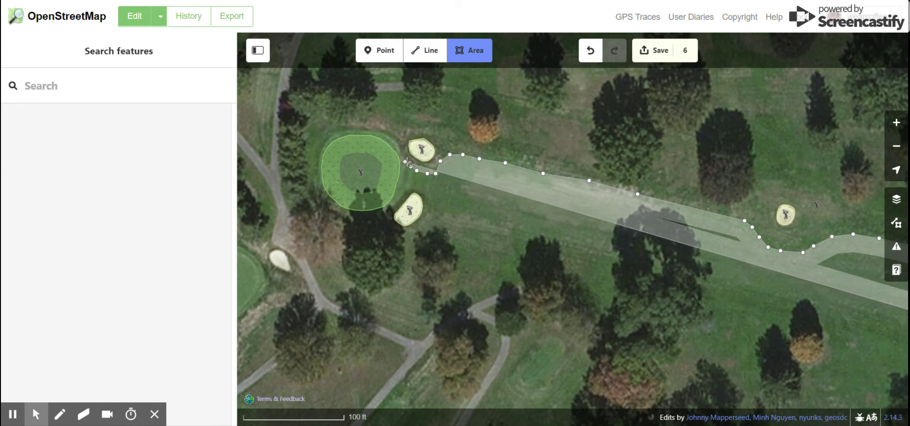
{"action": "left_click", "coordinate": [402, 156]}
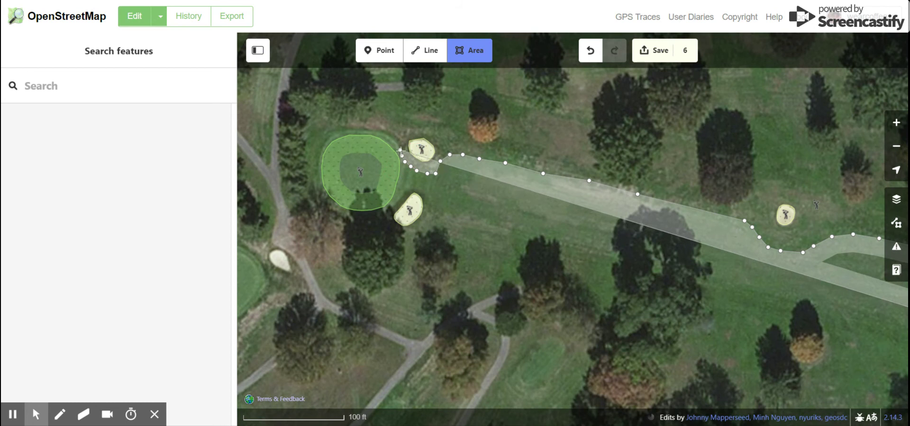
{"action": "left_click", "coordinate": [398, 148]}
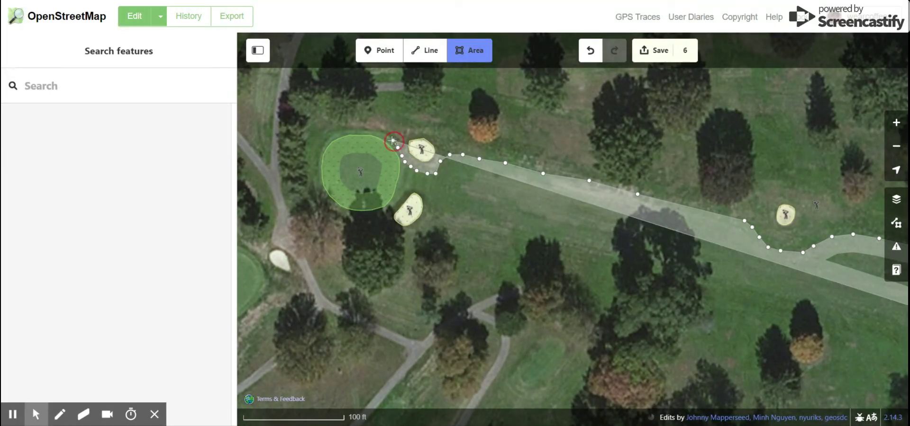
- Extend the fairway outline counterclockwise around the green's northern and western edges, just outside the putting green area
{"action": "left_click", "coordinate": [365, 131]}
{"action": "left_click", "coordinate": [365, 131]}
{"action": "left_click", "coordinate": [344, 131]}
{"action": "left_click", "coordinate": [328, 135]}
{"action": "left_click", "coordinate": [320, 148]}
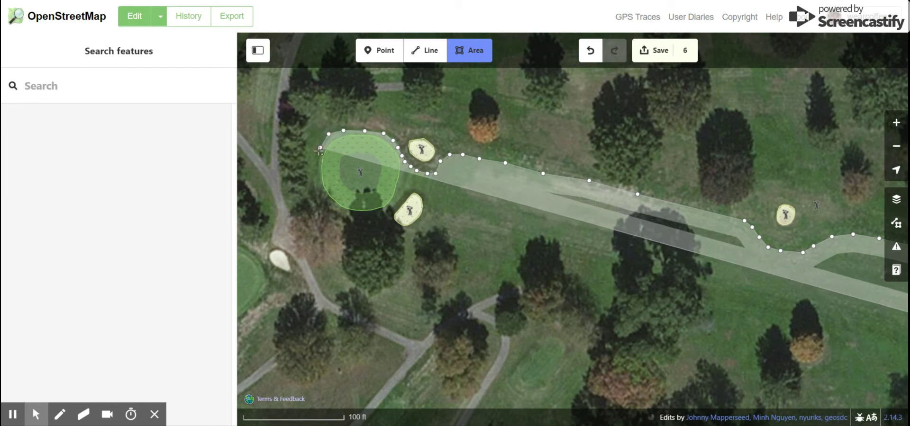
{"action": "left_click", "coordinate": [316, 169]}
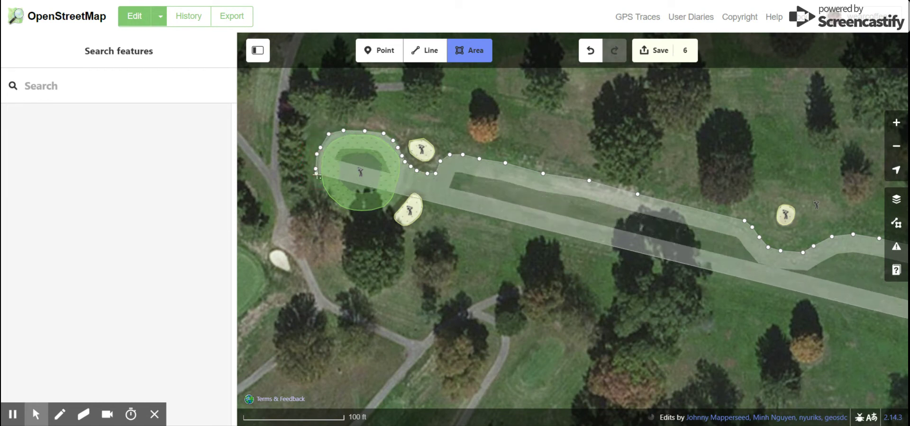
{"action": "left_click", "coordinate": [316, 176]}
{"action": "left_click", "coordinate": [319, 188]}
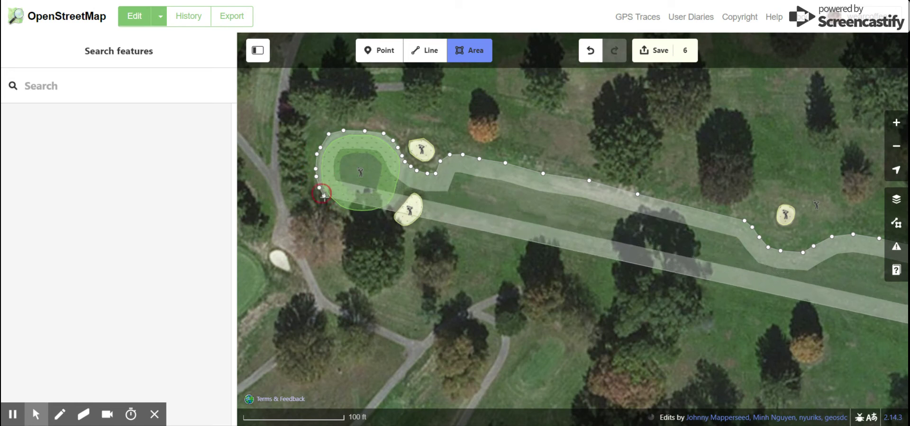
- Carry the fairway outline around the green's southern edge and back east to the north side of the southeast sand trap
{"action": "left_click", "coordinate": [325, 199]}
{"action": "left_click", "coordinate": [334, 207]}
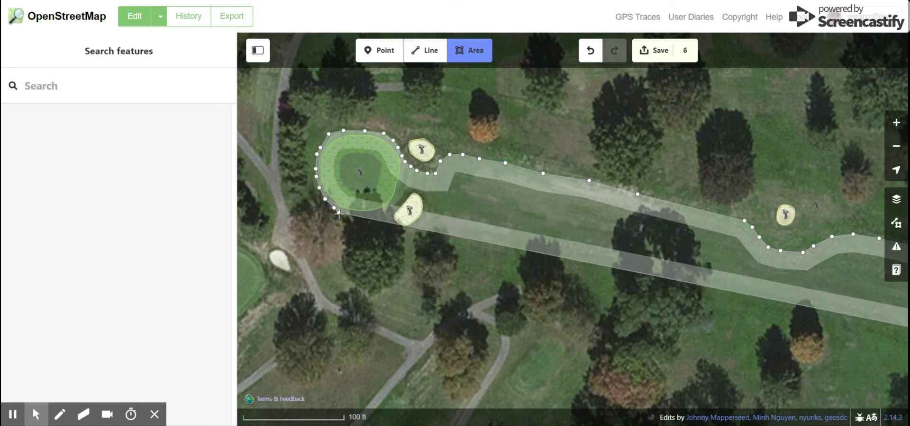
{"action": "left_click", "coordinate": [367, 216]}
{"action": "left_click", "coordinate": [378, 214]}
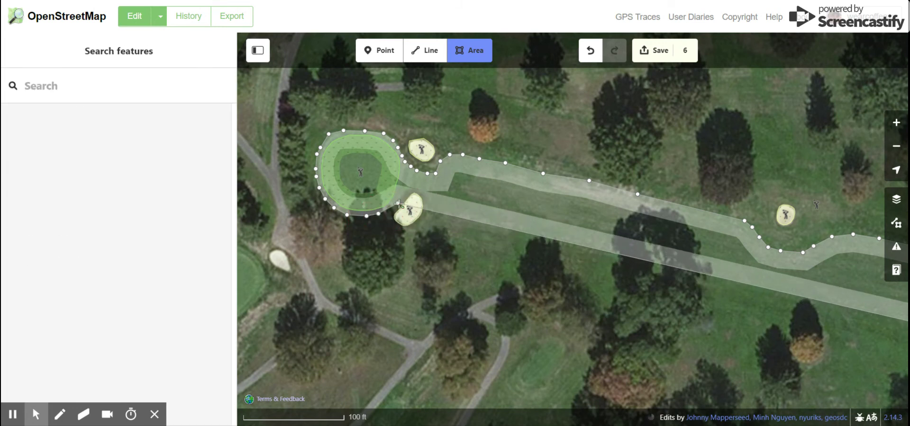
{"action": "left_click", "coordinate": [400, 192]}
{"action": "left_click", "coordinate": [404, 189]}
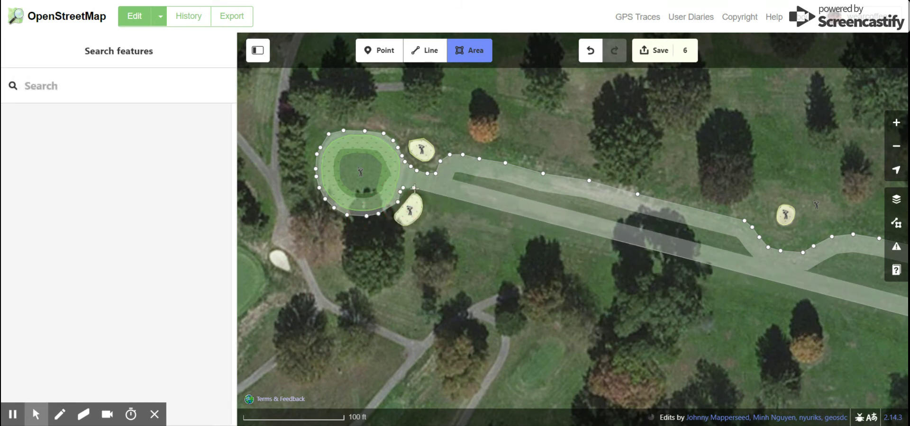
- Trace the fairway outline down the east side of the southeast sand trap and eastward along the fairway's southern edge
{"action": "left_click", "coordinate": [429, 196]}
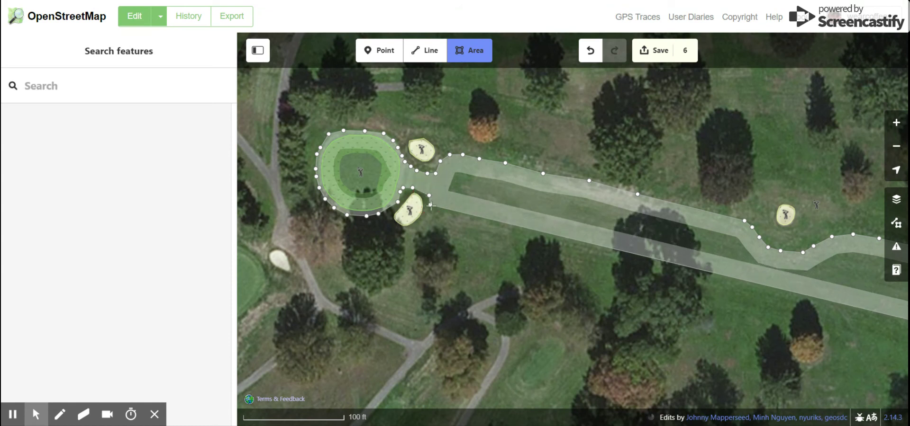
{"action": "left_click", "coordinate": [431, 214]}
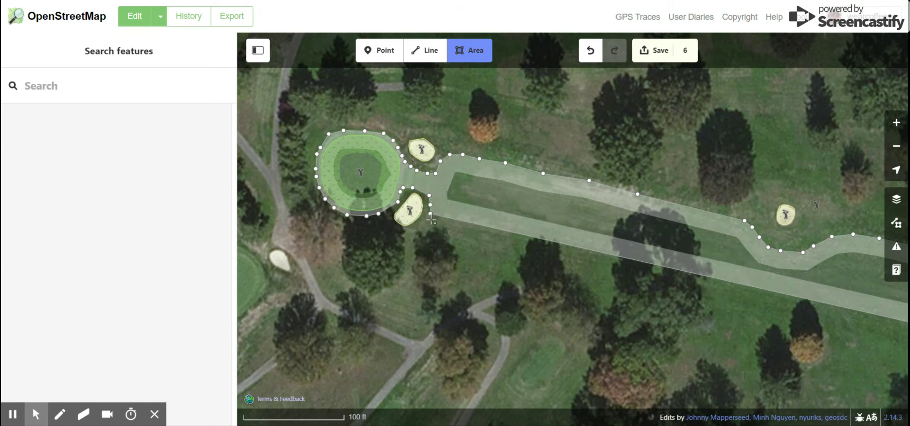
{"action": "left_click", "coordinate": [460, 210]}
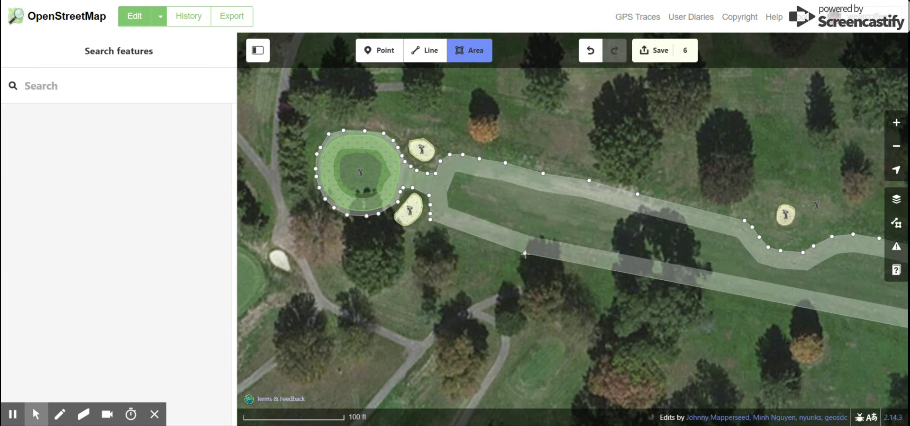
{"action": "left_click", "coordinate": [509, 232]}
{"action": "left_click", "coordinate": [607, 255]}
{"action": "left_click", "coordinate": [777, 298]}
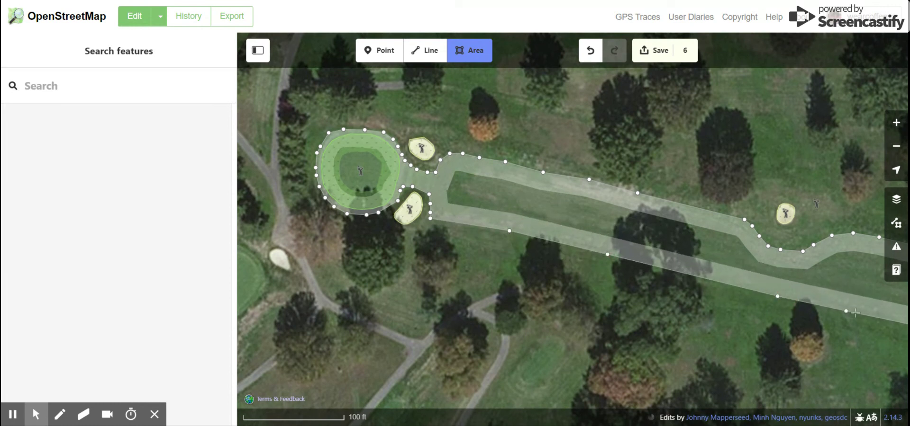
- Close the outline at its starting point on the southeast corner and assign it the Fairway feature type, searching for "Fairway"
{"action": "left_click_drag", "start_coordinate": [881, 322], "coordinate": [468, 253]}
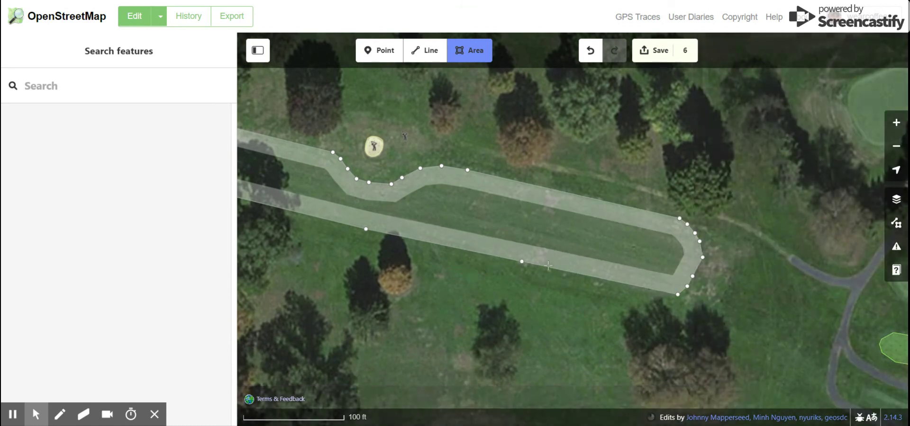
{"action": "left_click", "coordinate": [678, 295]}
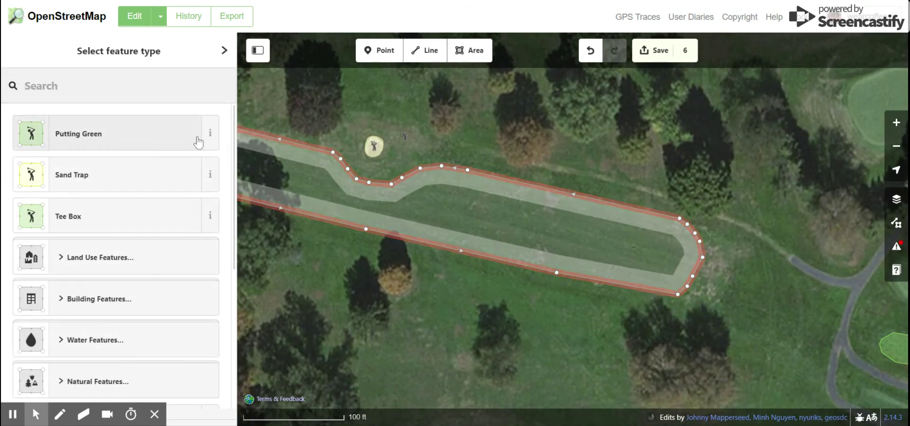
{"action": "type", "text": "Fairway"}
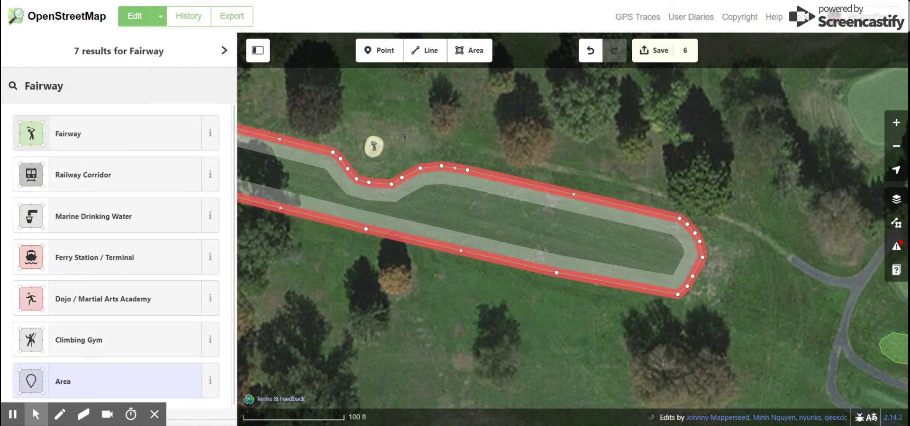
{"action": "left_click", "coordinate": [126, 118]}
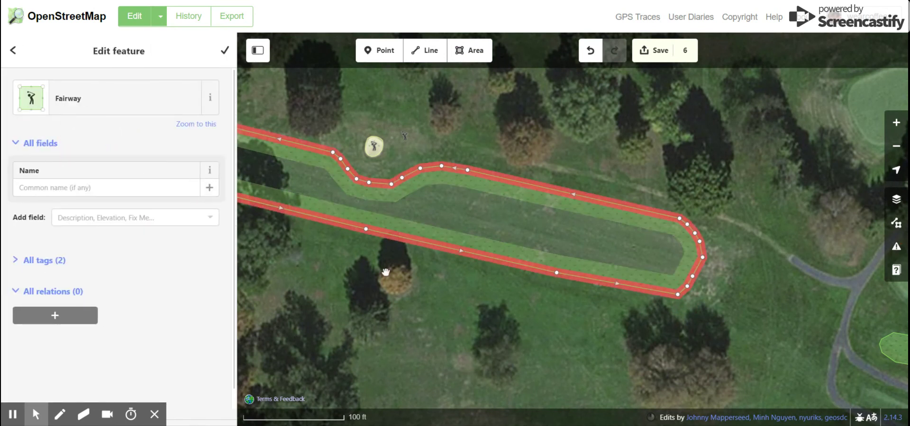
- Start a new line in the middle of the tee box area east of the fairway
{"action": "scroll", "coordinate": [382, 266], "scroll_direction": "down", "scroll_amount": 2}
{"action": "left_click_drag", "start_coordinate": [386, 272], "coordinate": [580, 267]}
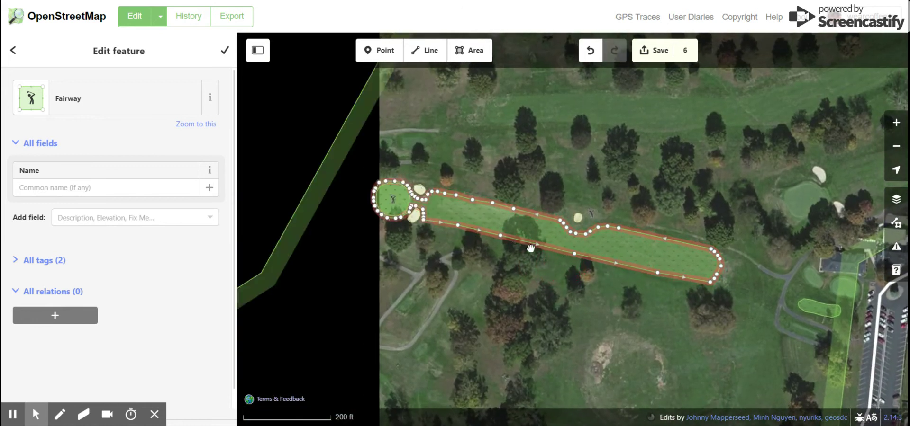
{"action": "left_click_drag", "start_coordinate": [698, 315], "coordinate": [645, 294]}
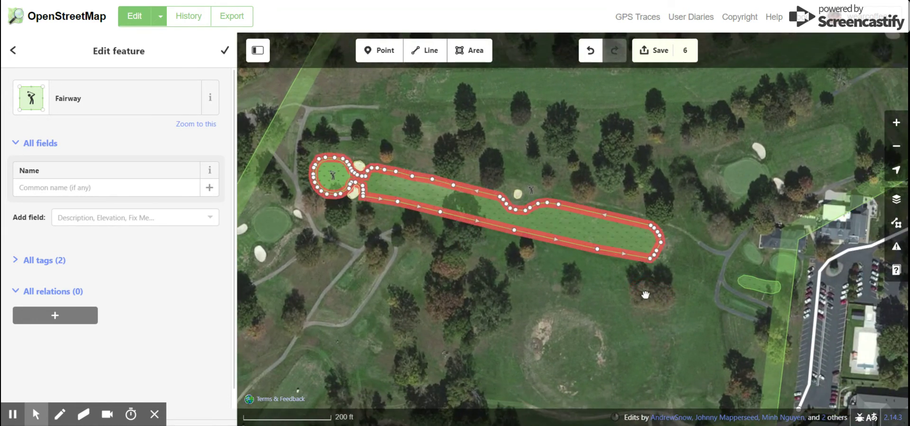
{"action": "left_click", "coordinate": [422, 51]}
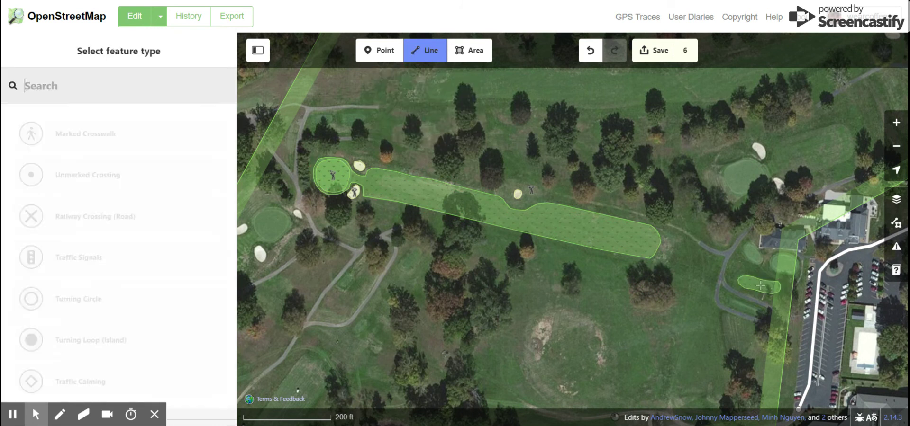
{"action": "scroll", "coordinate": [753, 285], "scroll_direction": "up", "scroll_amount": 3}
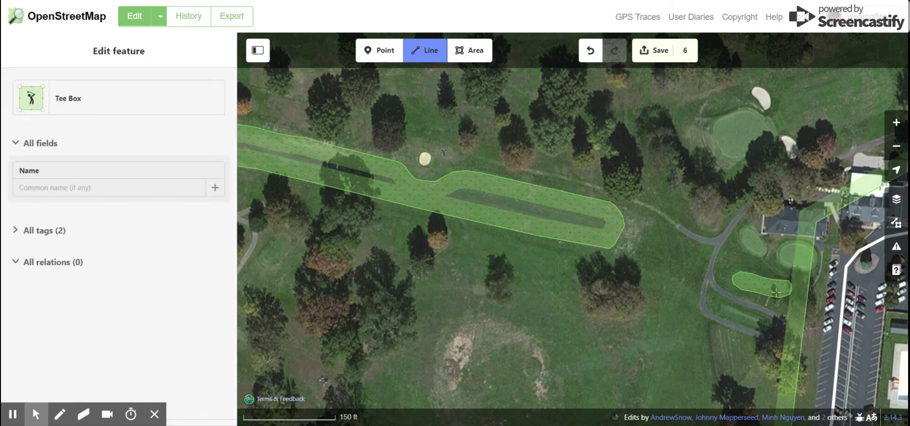
{"action": "scroll", "coordinate": [668, 239], "scroll_direction": "down", "scroll_amount": 3}
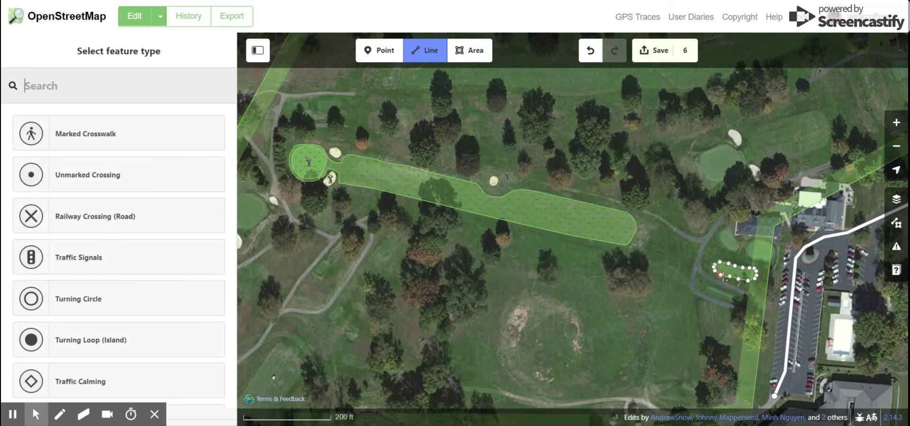
{"action": "scroll", "coordinate": [703, 265], "scroll_direction": "up", "scroll_amount": 1}
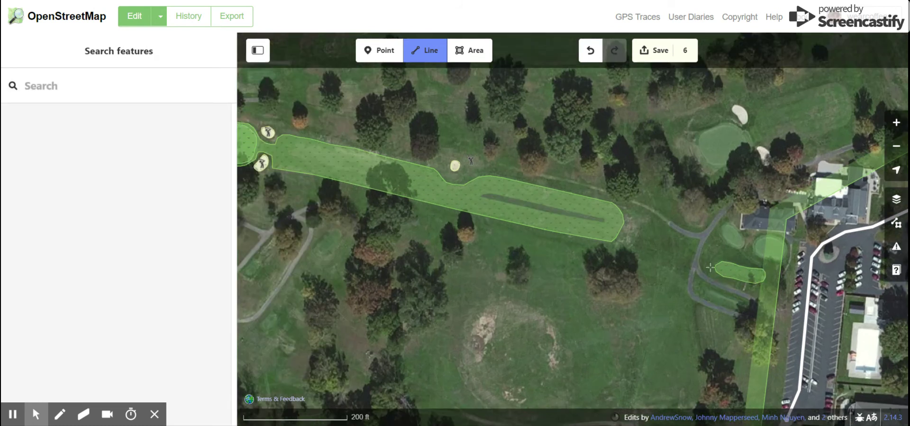
{"action": "left_click", "coordinate": [740, 267]}
{"action": "left_click", "coordinate": [739, 273]}
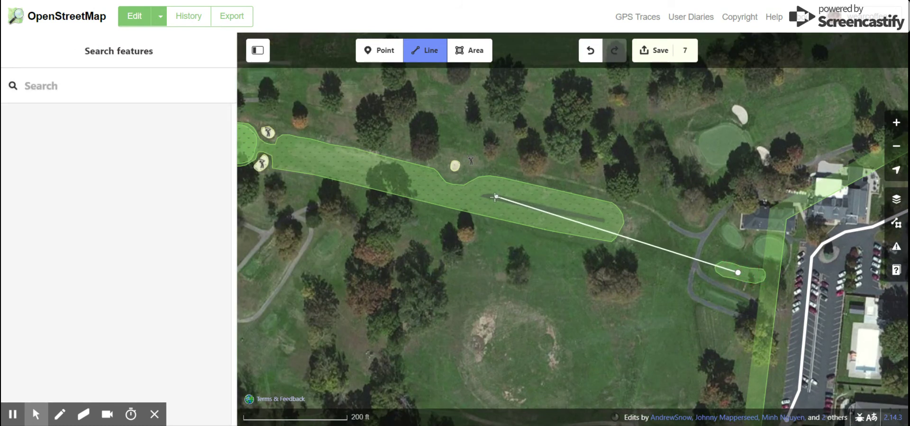
- Extend the line west with one bend in the fairway south of the small round sand trap, ending it at the green's center
{"action": "left_click", "coordinate": [427, 182]}
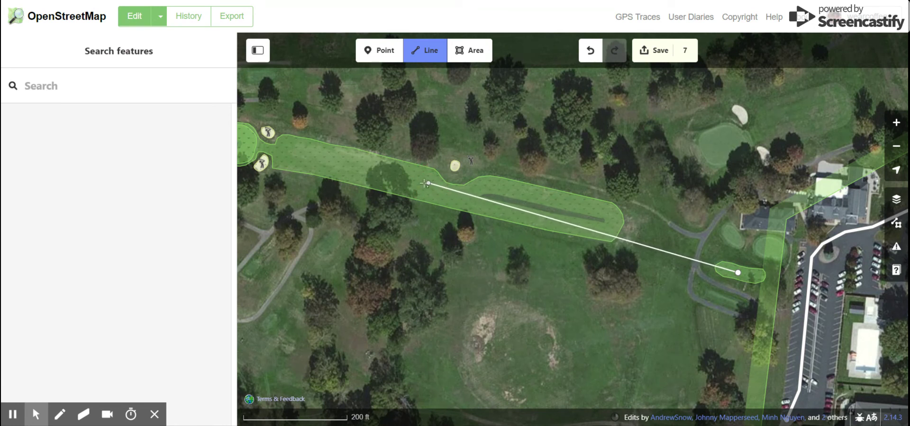
{"action": "left_click", "coordinate": [241, 143]}
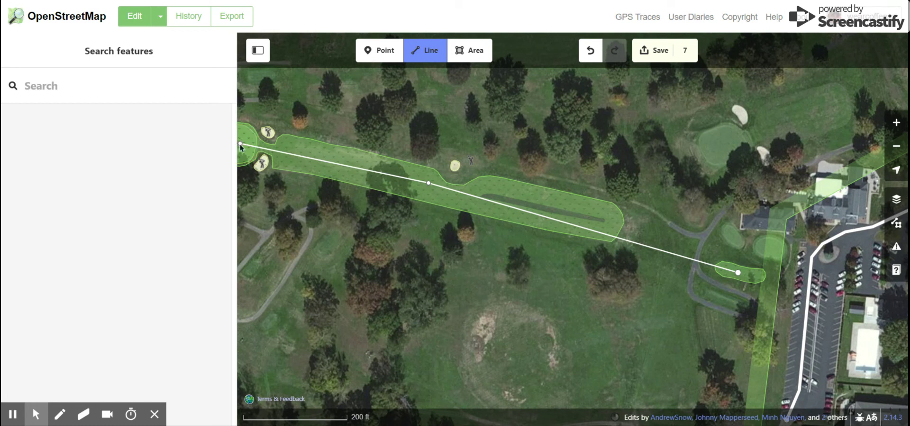
{"action": "left_click_drag", "start_coordinate": [241, 147], "coordinate": [188, 153]}
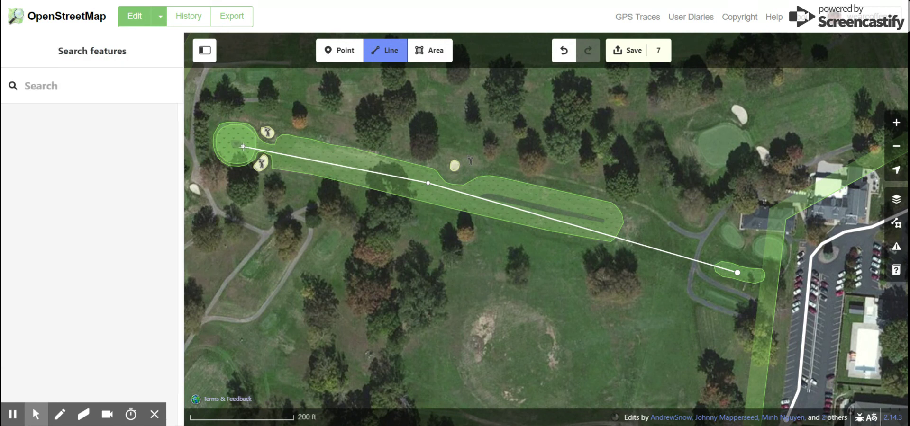
{"action": "left_click", "coordinate": [242, 146]}
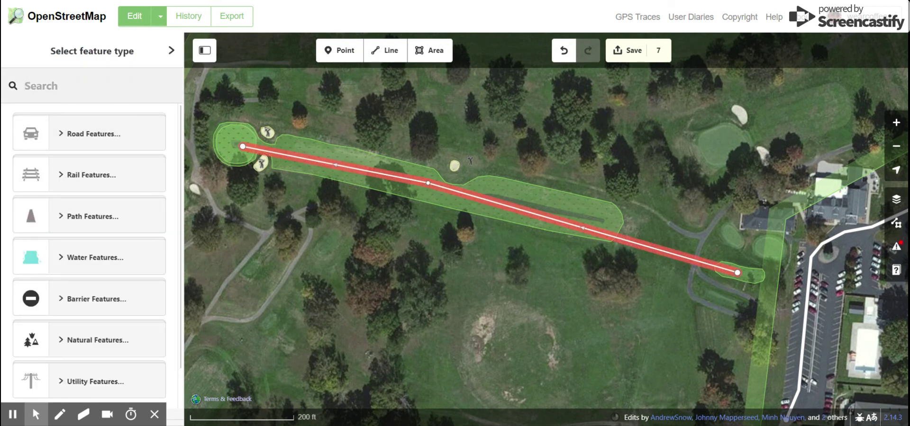
- Assign the Golf Hole feature type to the line using the search term "Golf", with hole number 1 and par 4
{"action": "type", "text": "GOlf"}
{"action": "left_click", "coordinate": [98, 135]}
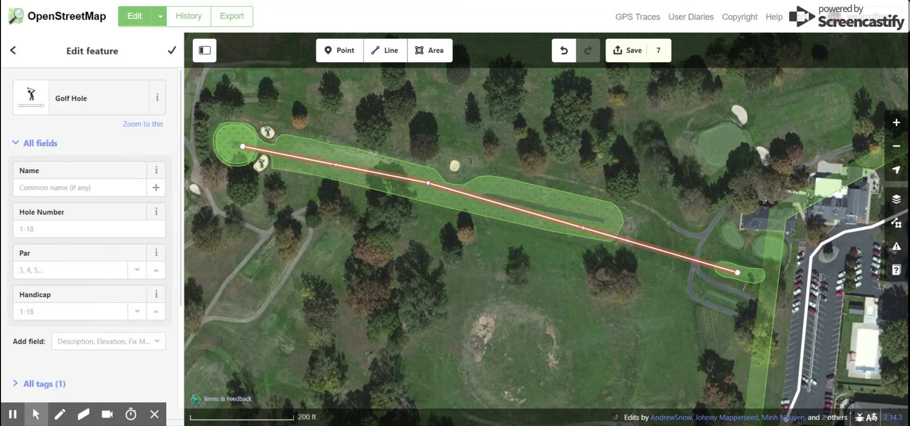
{"action": "left_click", "coordinate": [80, 227]}
{"action": "type", "text": "1"}
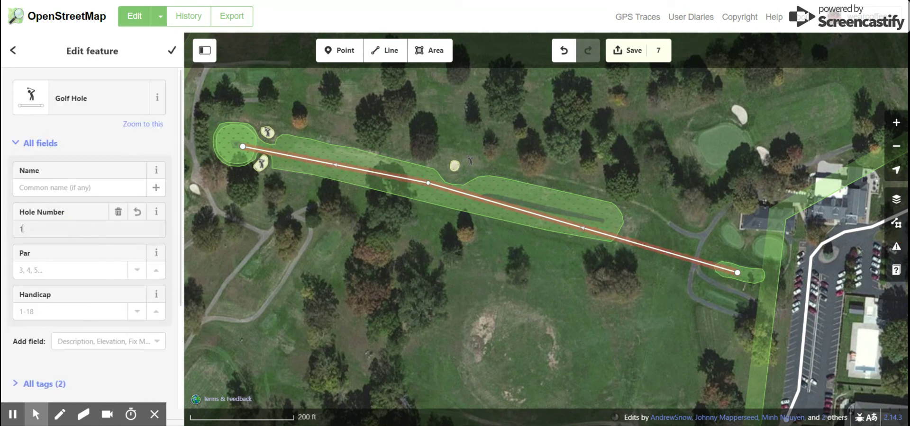
{"action": "left_click", "coordinate": [69, 270]}
{"action": "type", "text": "4"}
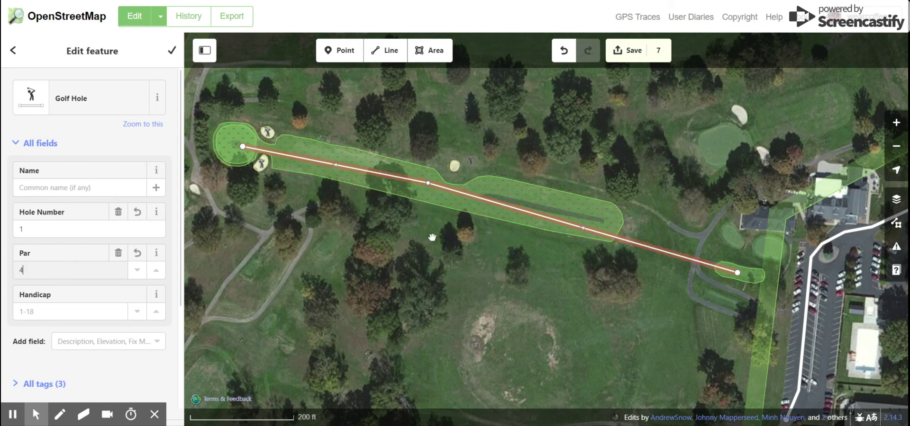
- Upload the edits to OpenStreetMap with the changeset comment "Added Golf Course Greens and Sand Traps"
{"action": "left_click", "coordinate": [535, 101]}
{"action": "left_click", "coordinate": [626, 50]}
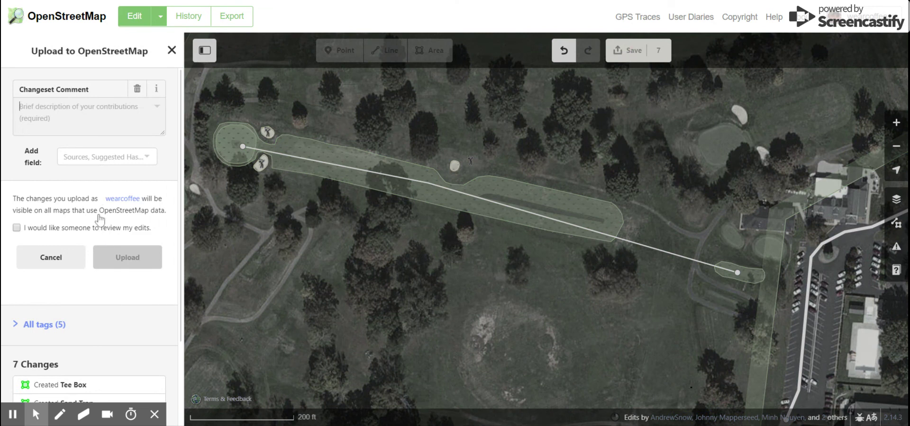
{"action": "type", "text": "A"}
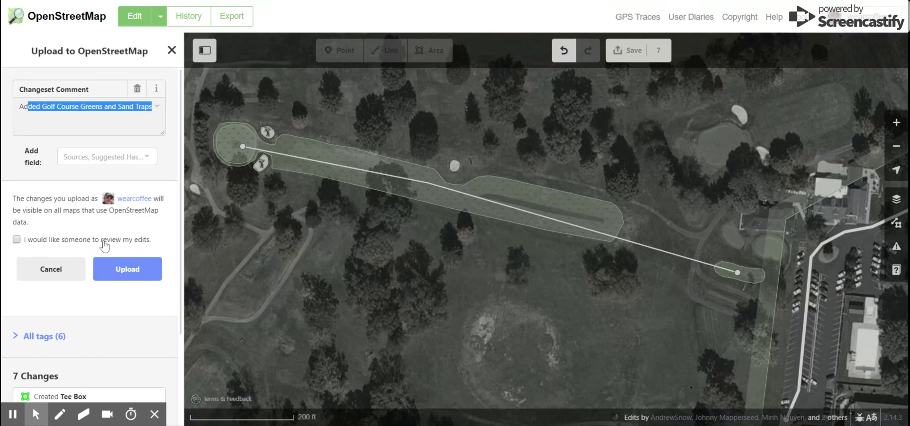
{"action": "left_click", "coordinate": [125, 270]}
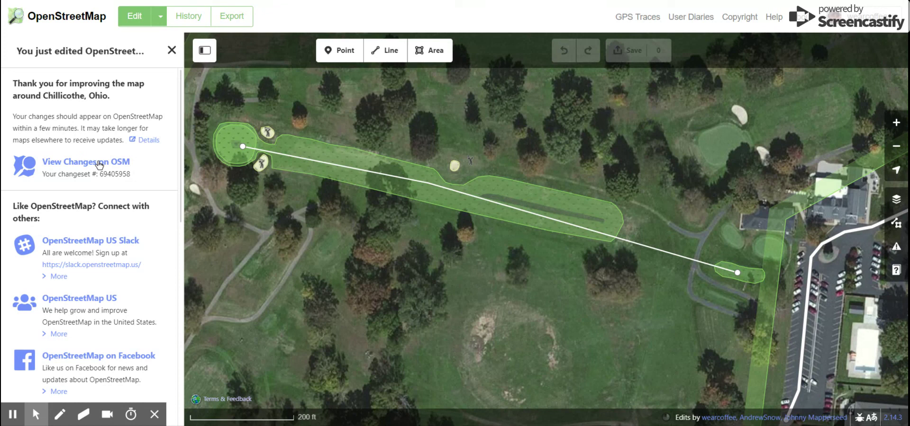
- Look over the mapped hole and the unmapped fairways and greens in the surrounding parts of the golf course
{"action": "scroll", "coordinate": [399, 197], "scroll_direction": "down", "scroll_amount": 1}
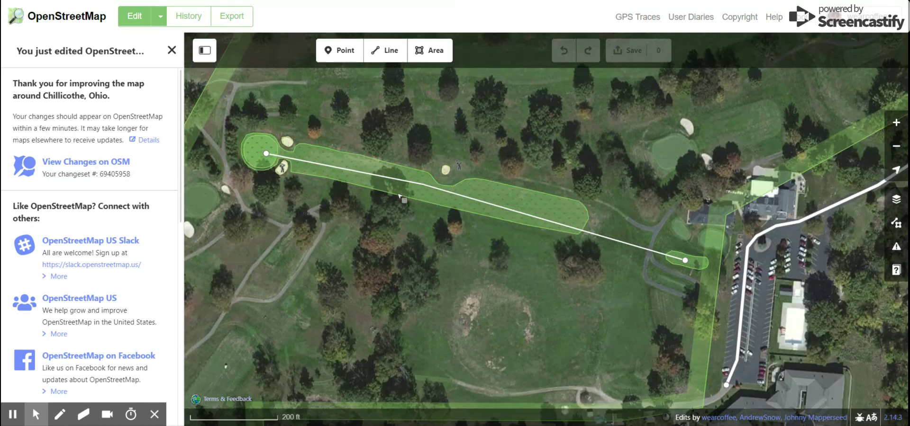
{"action": "scroll", "coordinate": [399, 197], "scroll_direction": "down", "scroll_amount": 1}
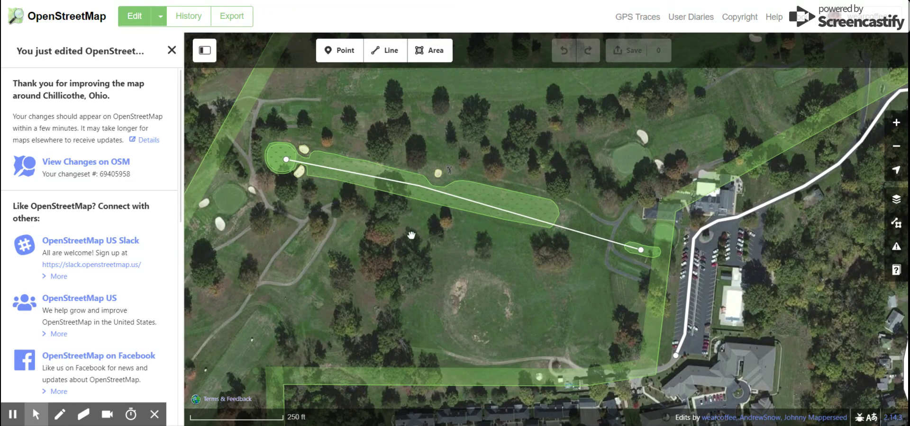
{"action": "left_click_drag", "start_coordinate": [411, 236], "coordinate": [458, 265]}
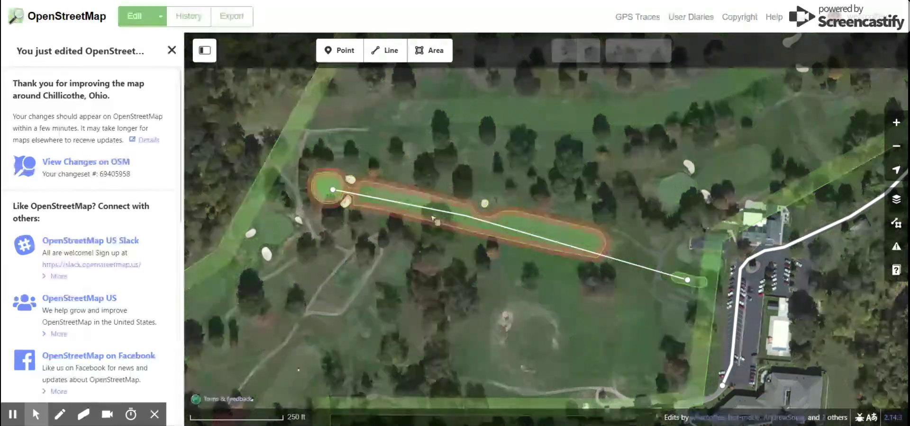
{"action": "left_click_drag", "start_coordinate": [365, 304], "coordinate": [447, 246]}
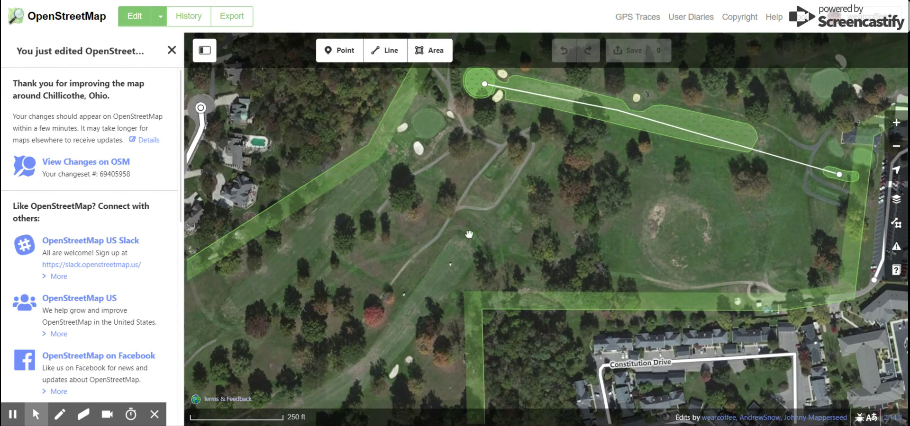
{"action": "left_click_drag", "start_coordinate": [450, 185], "coordinate": [578, 173]}
{"action": "left_click_drag", "start_coordinate": [548, 222], "coordinate": [365, 345]}
{"action": "left_click_drag", "start_coordinate": [623, 256], "coordinate": [421, 330]}
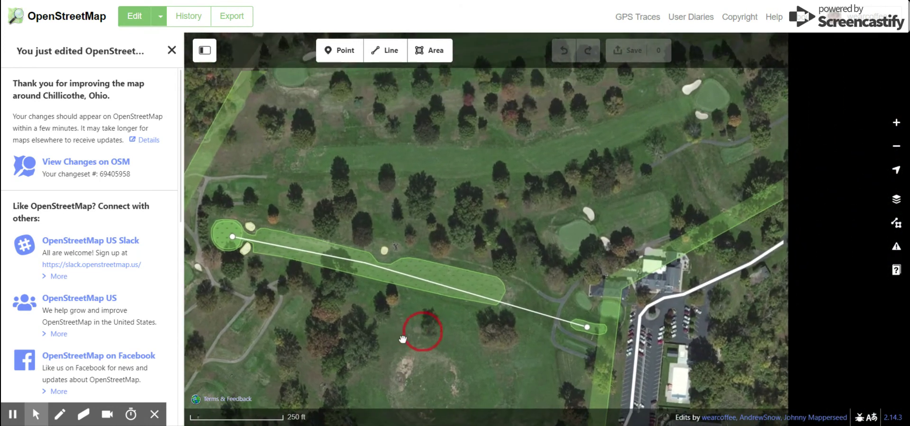
{"action": "left_click_drag", "start_coordinate": [539, 174], "coordinate": [517, 306]}
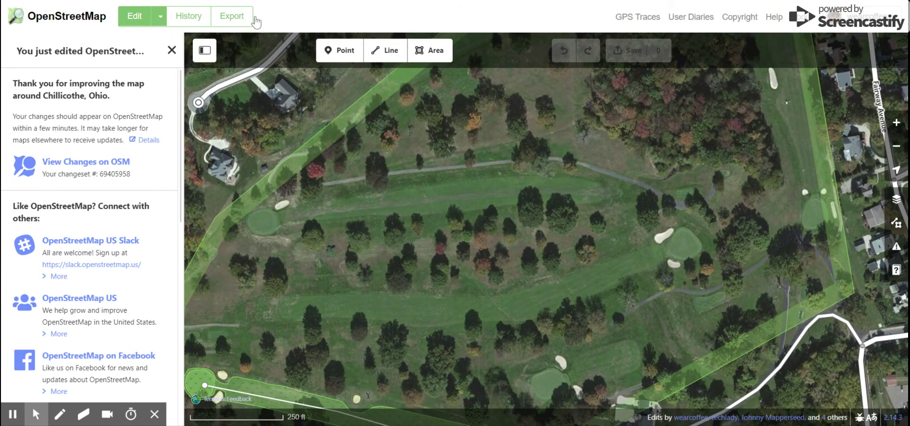
- Draw a closed six-cornered area across the northern unmapped fairway, just south of the cart path
{"action": "left_click", "coordinate": [432, 50]}
{"action": "left_click", "coordinate": [502, 176]}
{"action": "left_click", "coordinate": [476, 183]}
{"action": "left_click", "coordinate": [558, 199]}
{"action": "left_click", "coordinate": [571, 167]}
{"action": "left_click", "coordinate": [540, 155]}
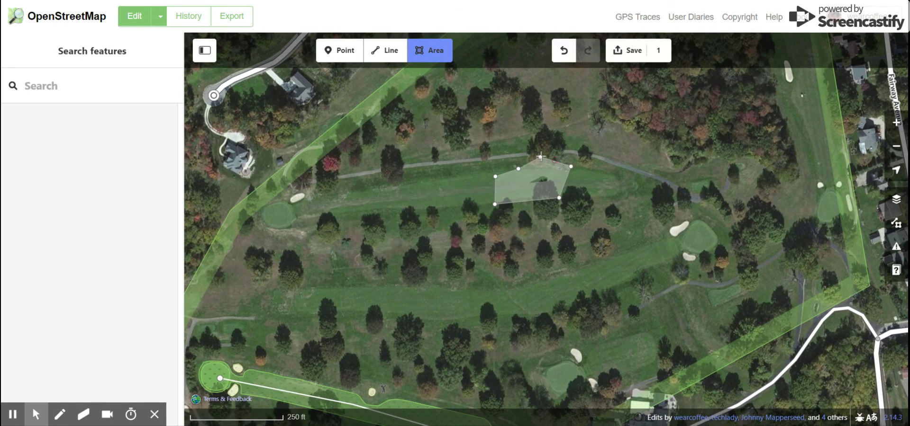
{"action": "left_click", "coordinate": [519, 169]}
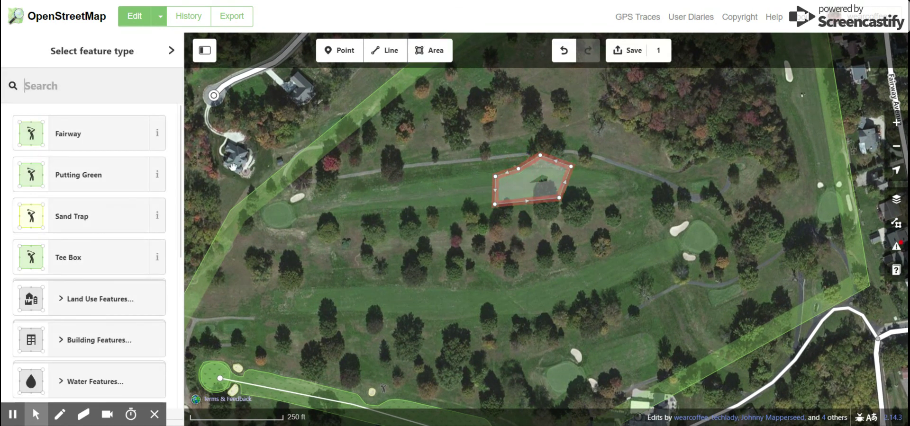
- Assign the Water Hazard feature type to the new area using the search term "water ha"
{"action": "type", "text": "water"}
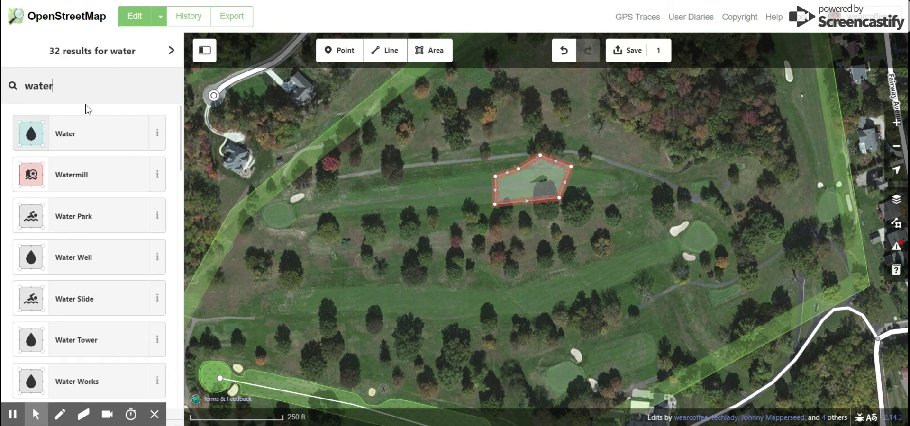
{"action": "type", "text": " ha"}
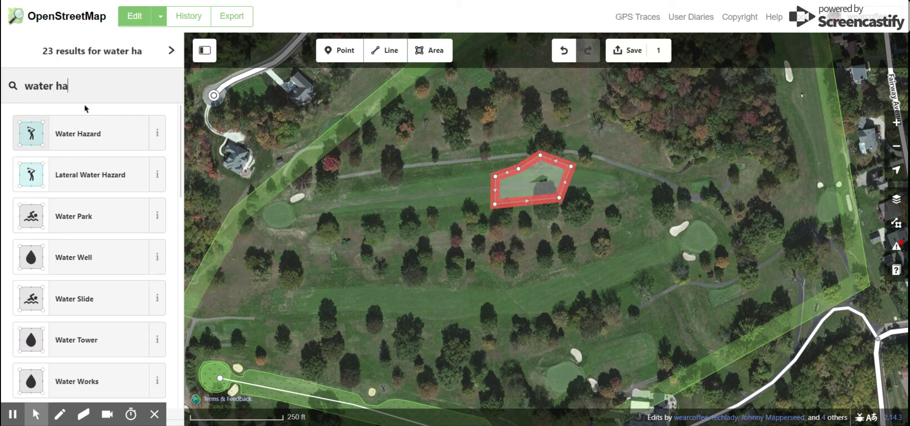
{"action": "left_click", "coordinate": [29, 148]}
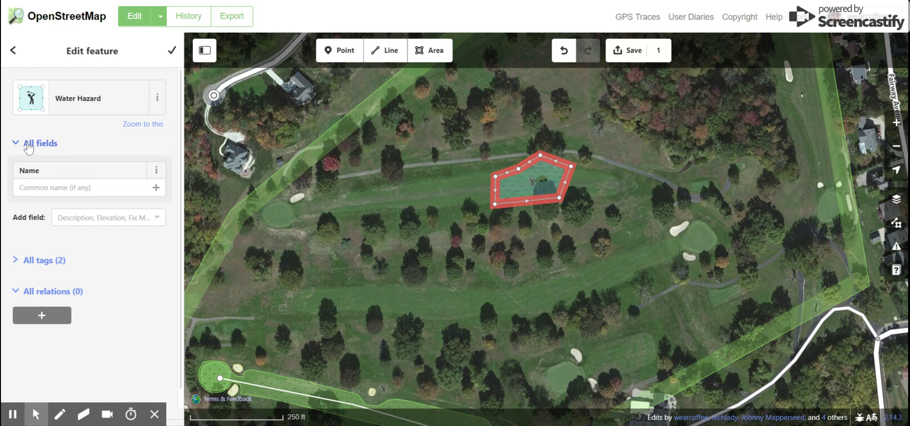
- Delete the middle node on the northwest edge of the water hazard outline
{"action": "scroll", "coordinate": [512, 189], "scroll_direction": "up", "scroll_amount": 3}
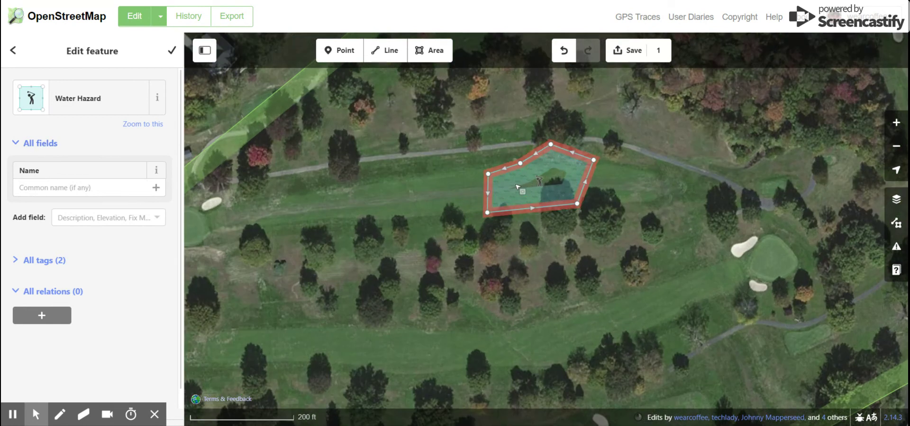
{"action": "left_click", "coordinate": [521, 161]}
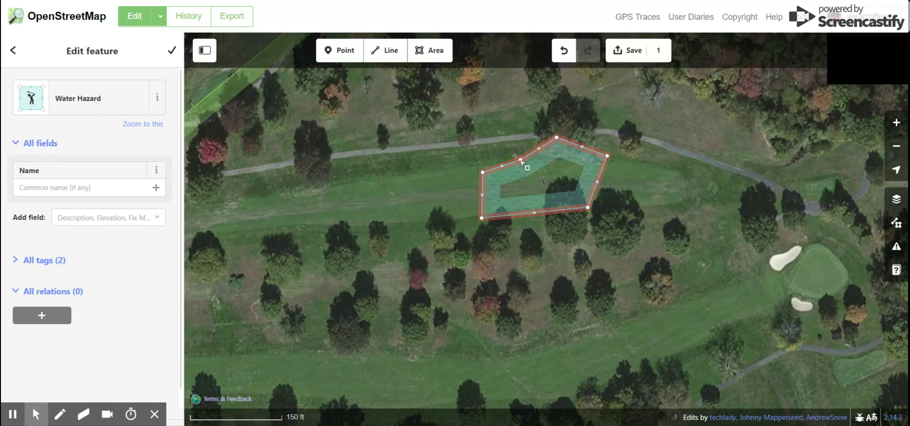
{"action": "right_click", "coordinate": [521, 162]}
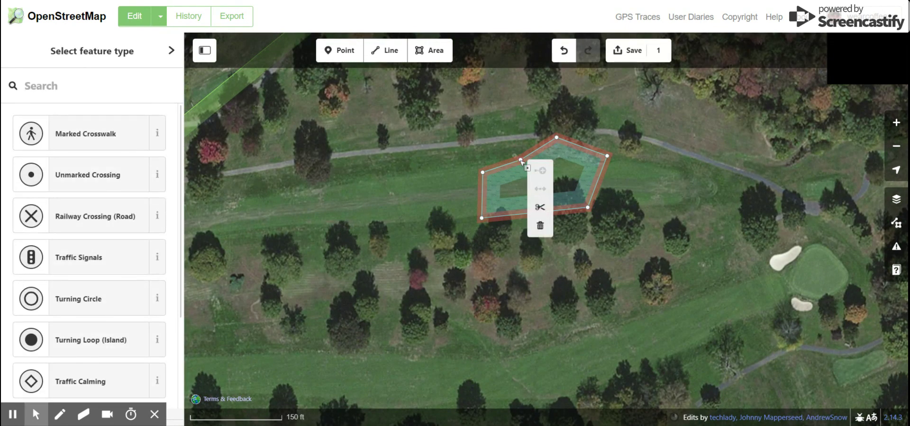
{"action": "left_click", "coordinate": [541, 227]}
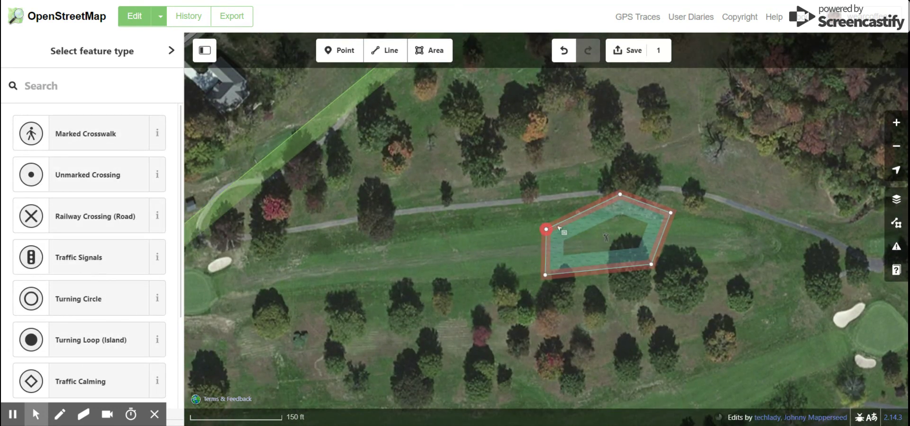
- Delete the whole water hazard area from the northern fairway
{"action": "left_click", "coordinate": [620, 194]}
{"action": "right_click", "coordinate": [643, 205]}
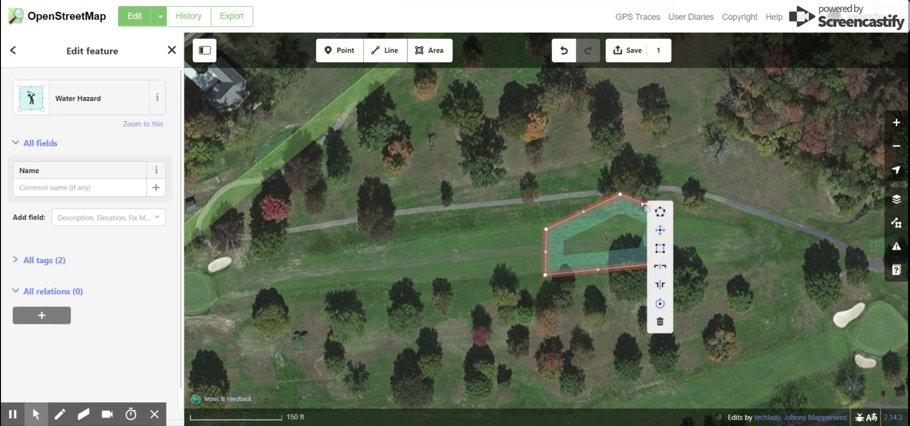
{"action": "left_click", "coordinate": [660, 322]}
{"action": "scroll", "coordinate": [601, 236], "scroll_direction": "down", "scroll_amount": 3}
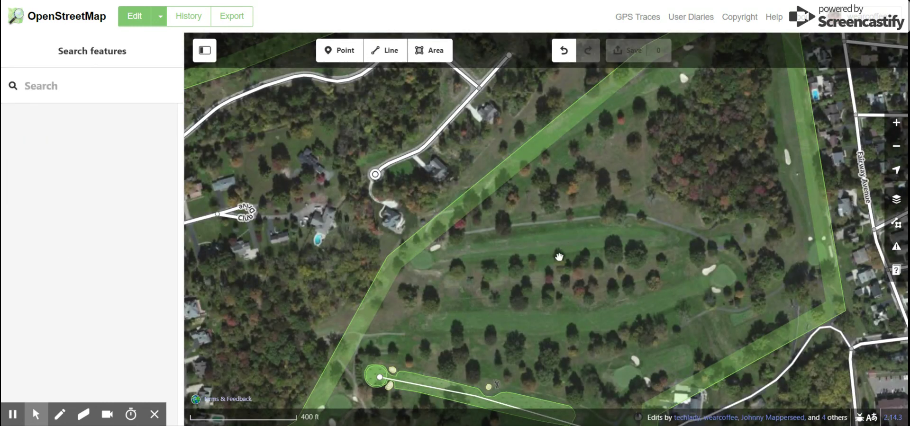
{"action": "left_click_drag", "start_coordinate": [558, 258], "coordinate": [462, 83]}
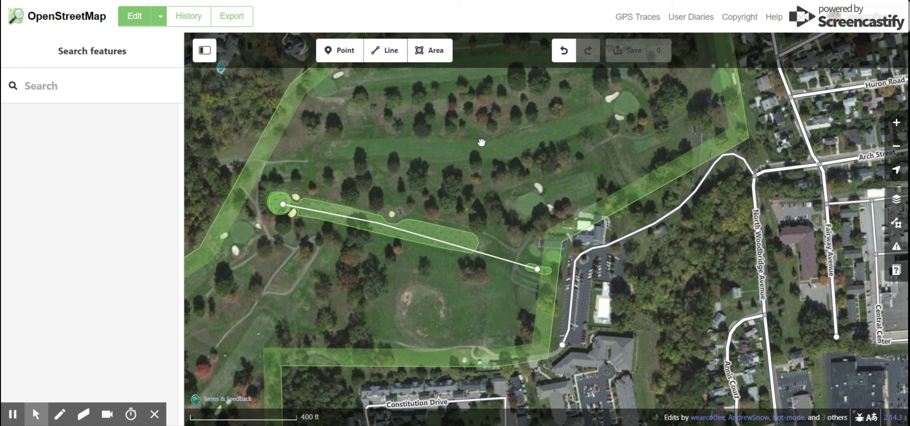
{"action": "left_click_drag", "start_coordinate": [522, 144], "coordinate": [561, 189]}
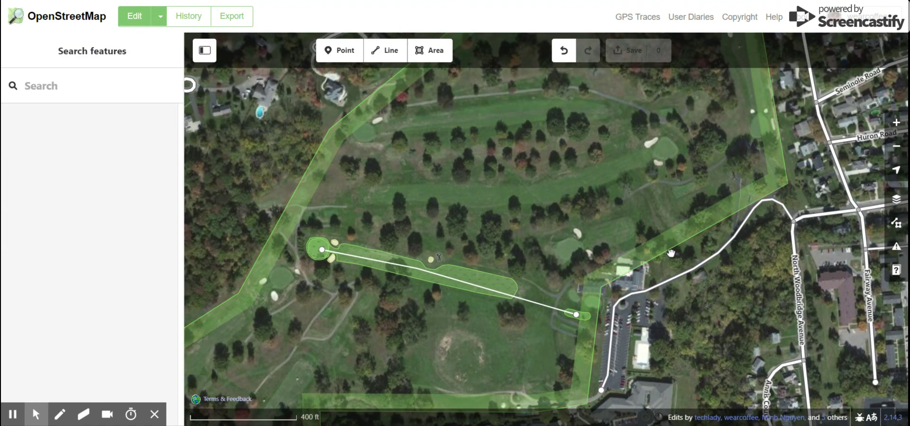